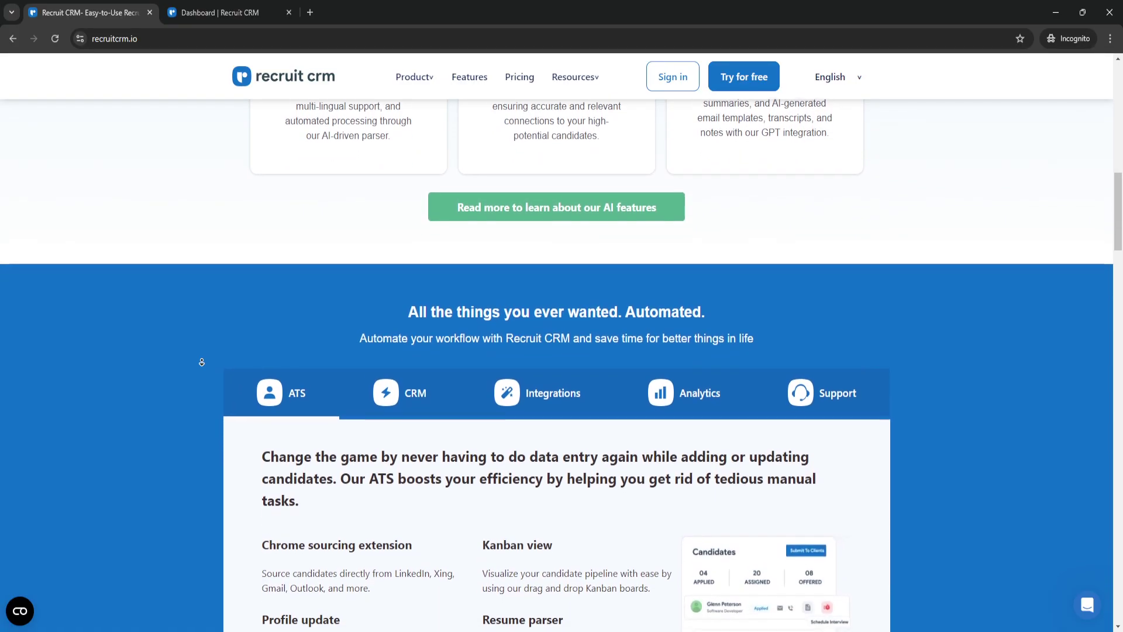
- Switch to the Dashboard tab and review its setup checklist and candidate, job and deal statistics
{"action": "left_click", "coordinate": [178, 281]}
{"action": "scroll", "coordinate": [179, 282], "scroll_direction": "up", "scroll_amount": 3}
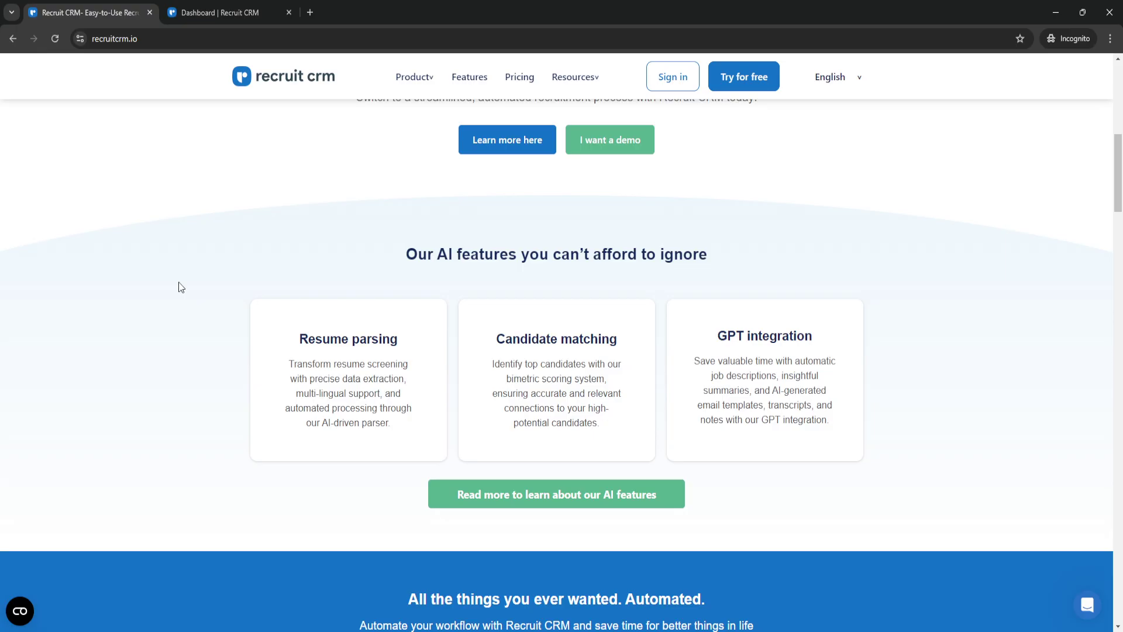
{"action": "scroll", "coordinate": [179, 288], "scroll_direction": "up", "scroll_amount": 5}
{"action": "scroll", "coordinate": [179, 288], "scroll_direction": "up", "scroll_amount": 5}
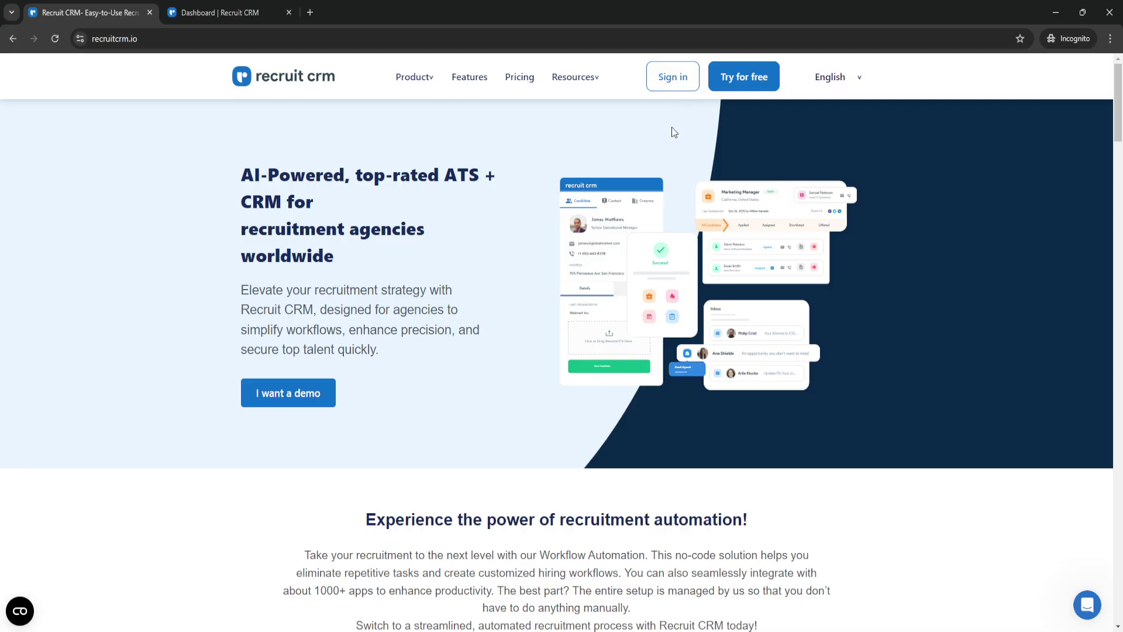
{"action": "left_click", "coordinate": [227, 13]}
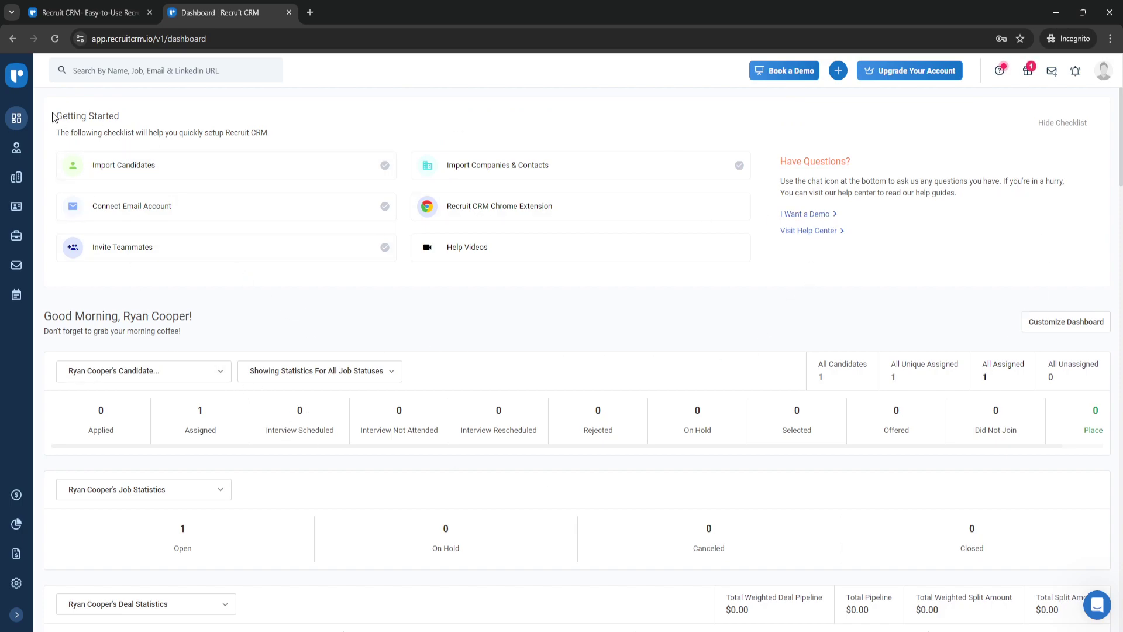
{"action": "left_click_drag", "start_coordinate": [57, 117], "coordinate": [281, 129]}
{"action": "left_click", "coordinate": [307, 117]}
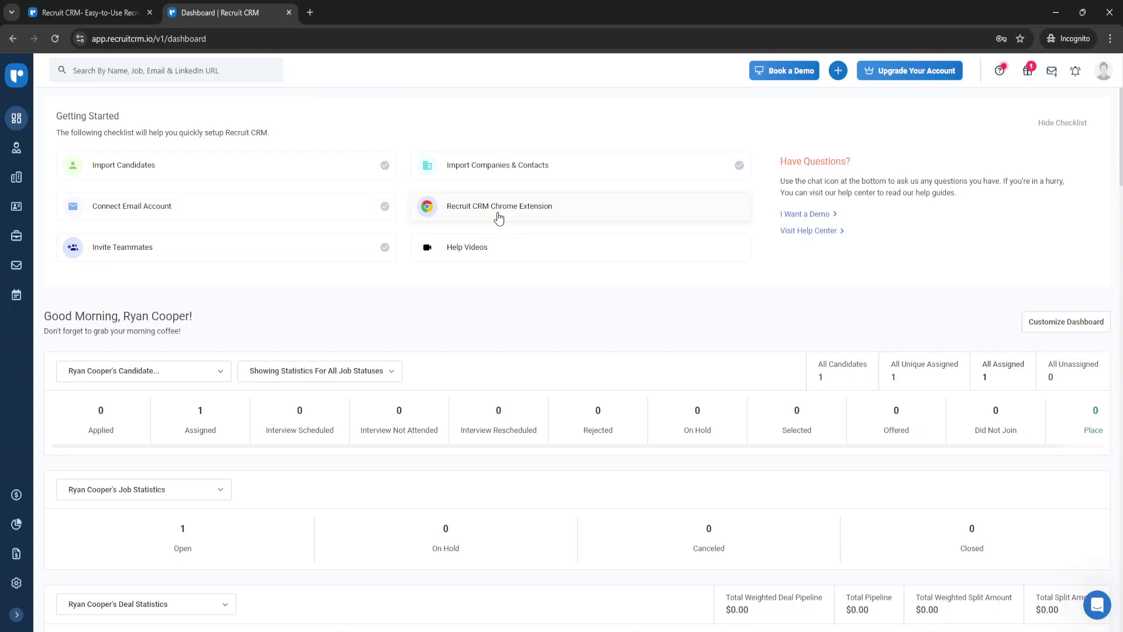
{"action": "scroll", "coordinate": [457, 352], "scroll_direction": "down", "scroll_amount": 3}
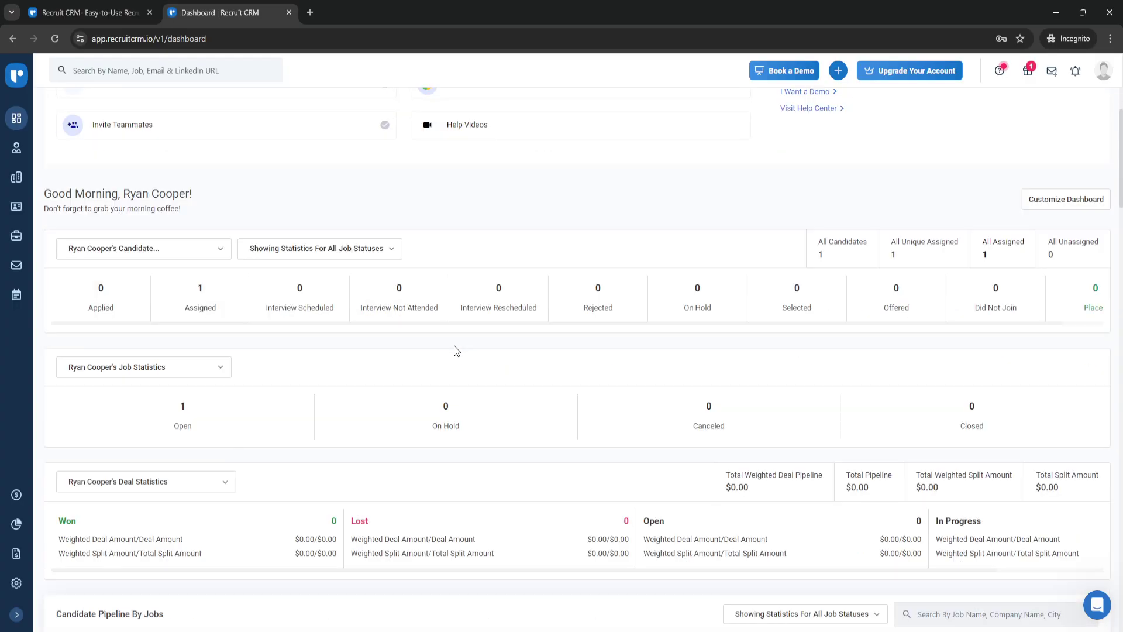
{"action": "scroll", "coordinate": [457, 352], "scroll_direction": "down", "scroll_amount": 3}
{"action": "scroll", "coordinate": [457, 352], "scroll_direction": "down", "scroll_amount": 2}
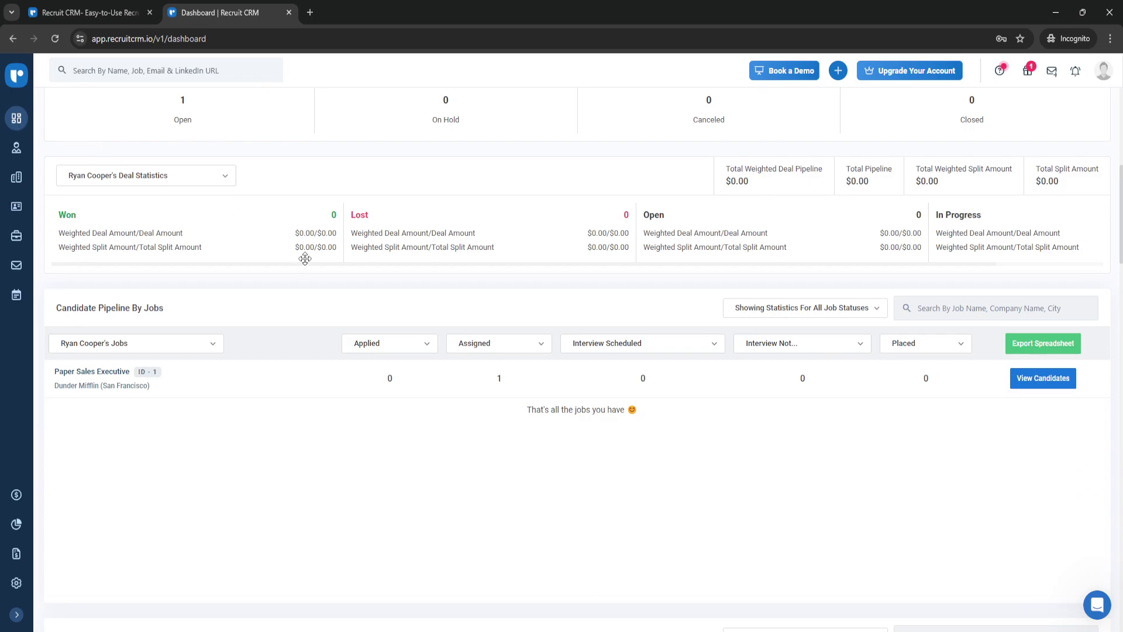
{"action": "scroll", "coordinate": [299, 259], "scroll_direction": "up", "scroll_amount": 3}
{"action": "scroll", "coordinate": [190, 273], "scroll_direction": "up", "scroll_amount": 3}
{"action": "scroll", "coordinate": [544, 369], "scroll_direction": "down", "scroll_amount": 3}
{"action": "scroll", "coordinate": [535, 372], "scroll_direction": "down", "scroll_amount": 2}
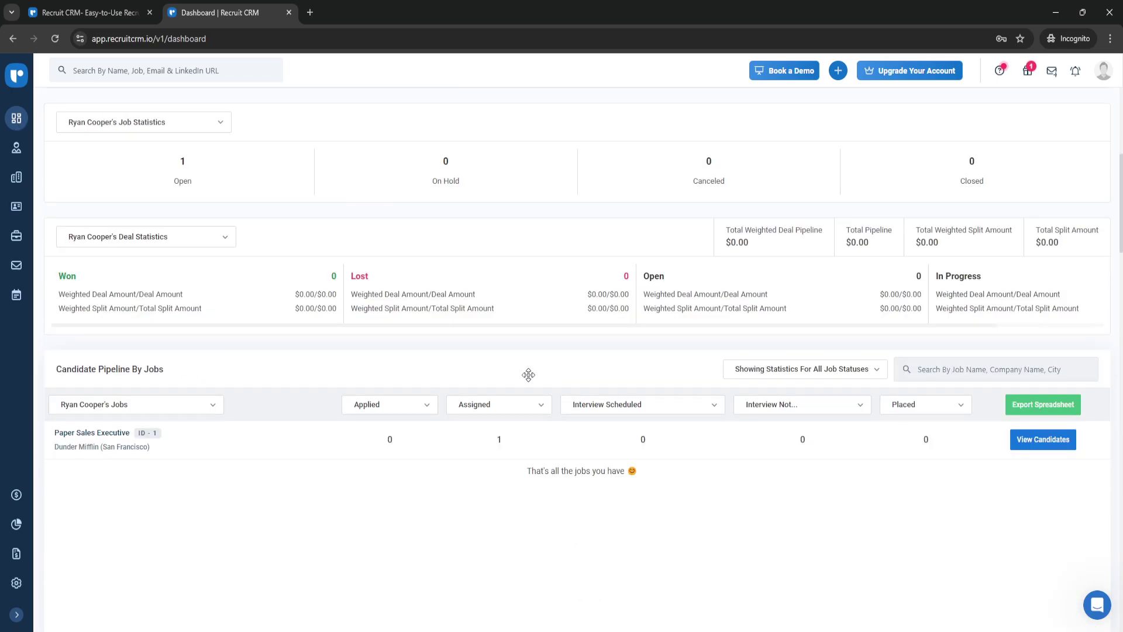
{"action": "scroll", "coordinate": [545, 369], "scroll_direction": "up", "scroll_amount": 5}
{"action": "scroll", "coordinate": [315, 291], "scroll_direction": "up", "scroll_amount": 1}
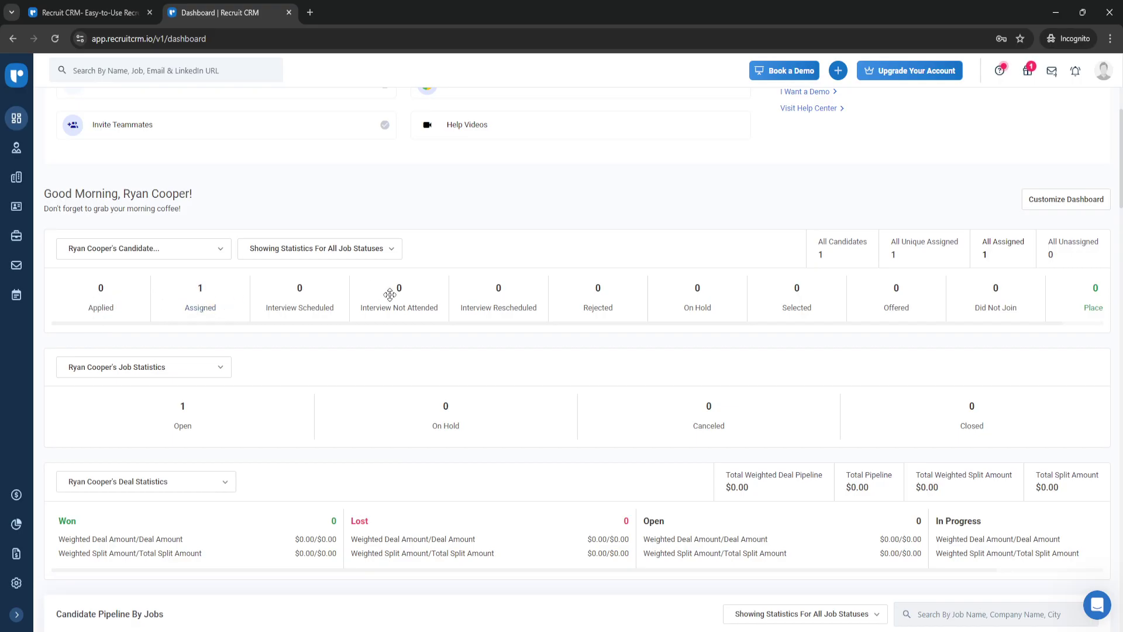
{"action": "scroll", "coordinate": [818, 418], "scroll_direction": "down", "scroll_amount": 1}
{"action": "scroll", "coordinate": [819, 417], "scroll_direction": "down", "scroll_amount": 1}
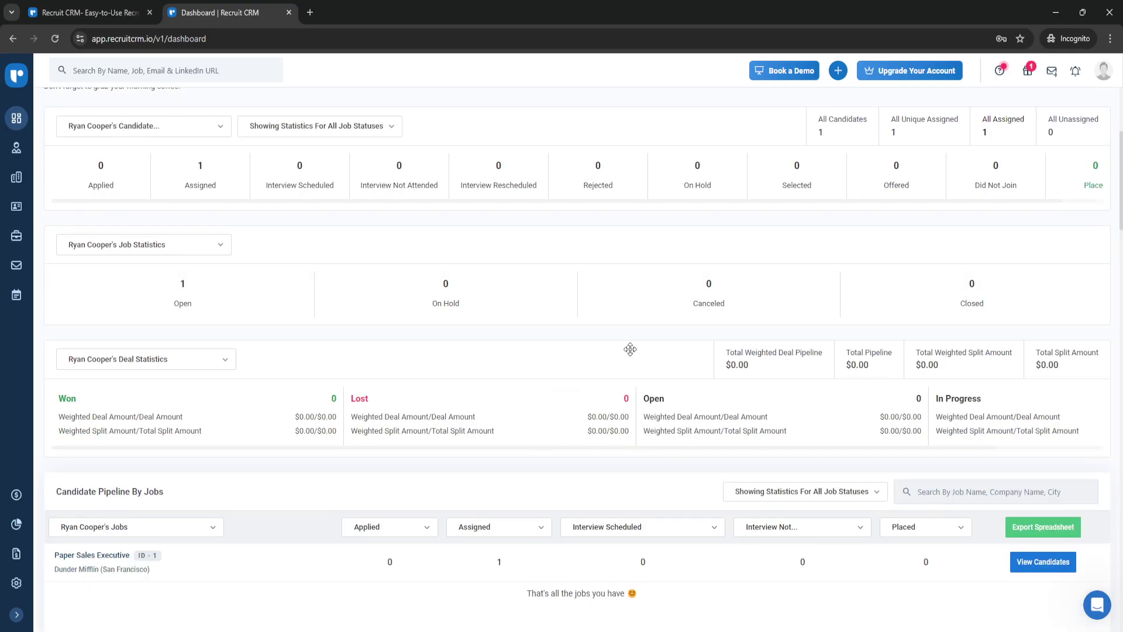
{"action": "scroll", "coordinate": [667, 421], "scroll_direction": "down", "scroll_amount": 1}
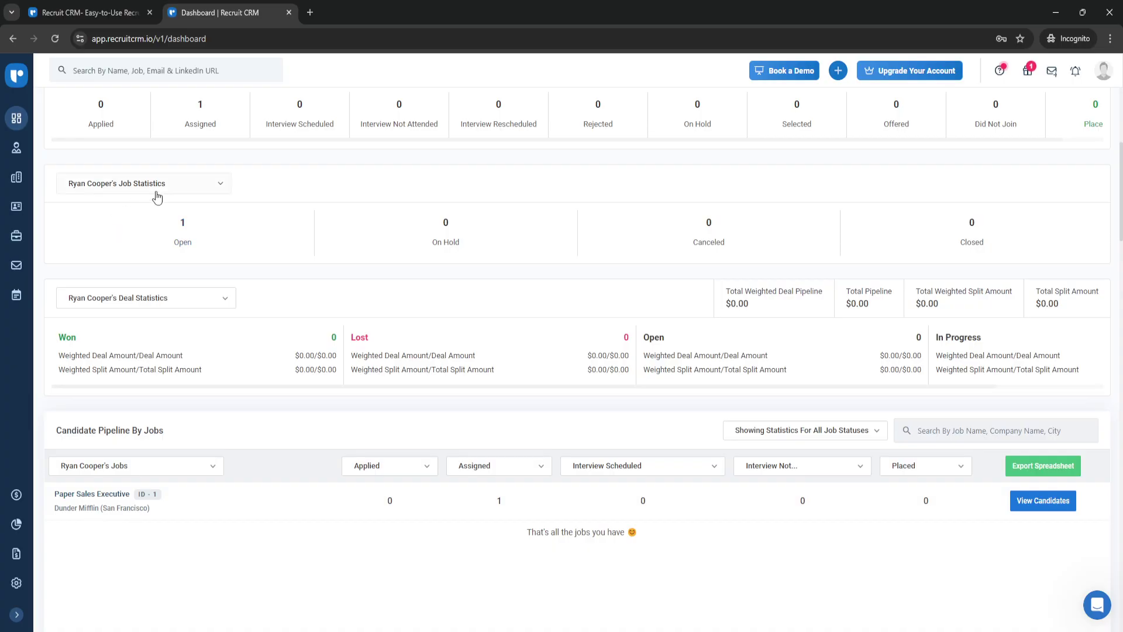
{"action": "scroll", "coordinate": [333, 295], "scroll_direction": "up", "scroll_amount": 1}
{"action": "scroll", "coordinate": [334, 296], "scroll_direction": "up", "scroll_amount": 1}
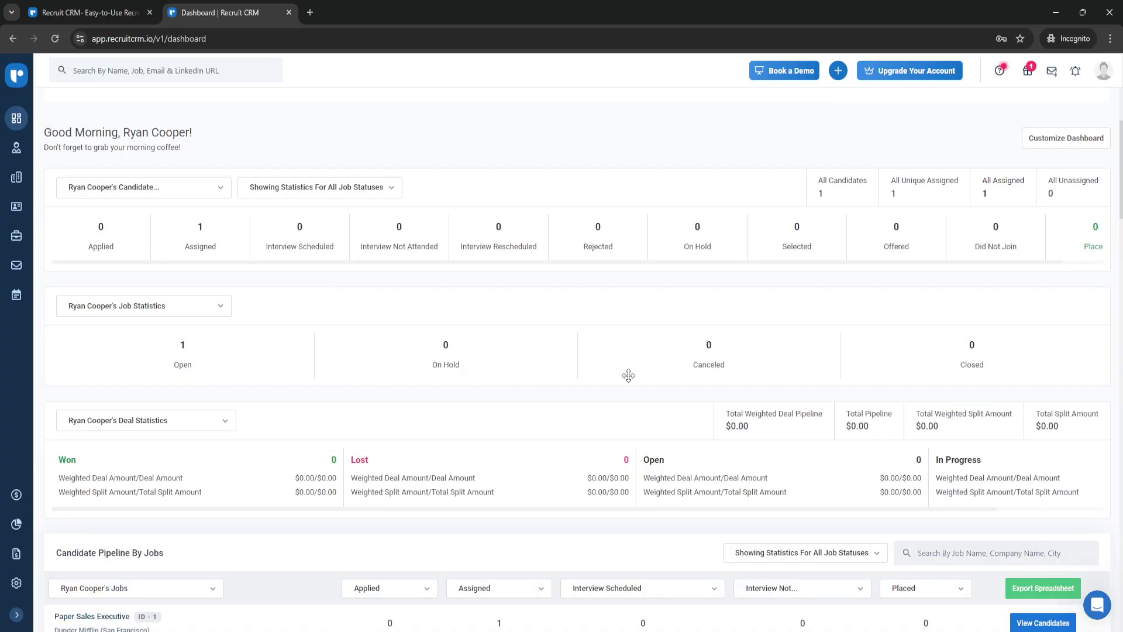
{"action": "scroll", "coordinate": [614, 378], "scroll_direction": "up", "scroll_amount": 1}
{"action": "scroll", "coordinate": [579, 386], "scroll_direction": "up", "scroll_amount": 3}
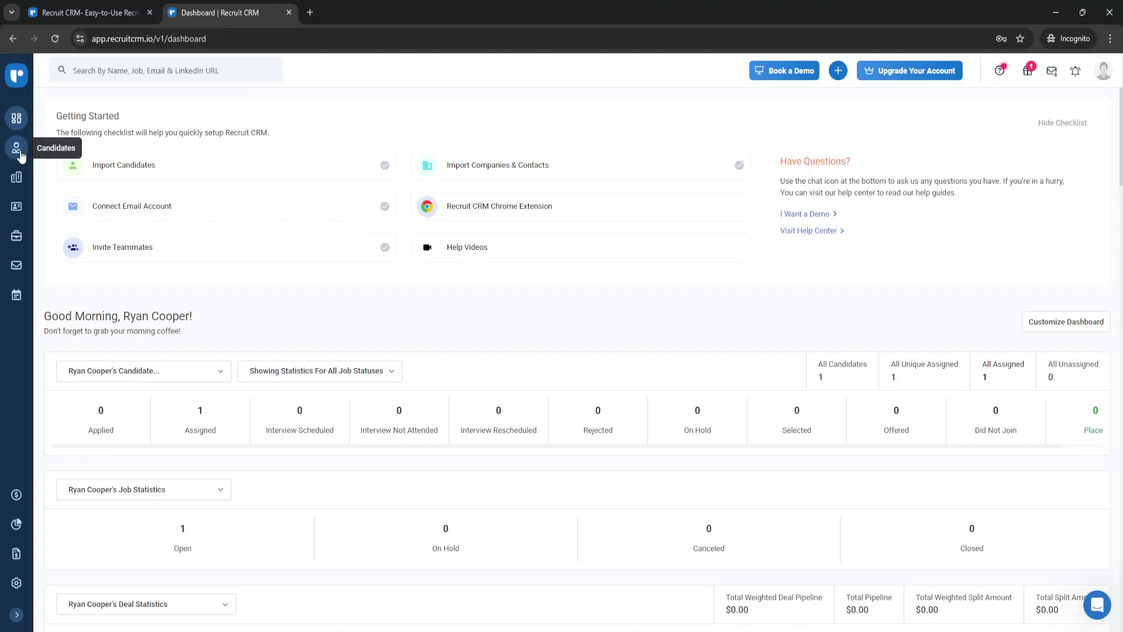
- Open Candidates and preview the Add Candidate form, Import CSV/XLS options and Advanced Search filters
{"action": "left_click", "coordinate": [20, 154]}
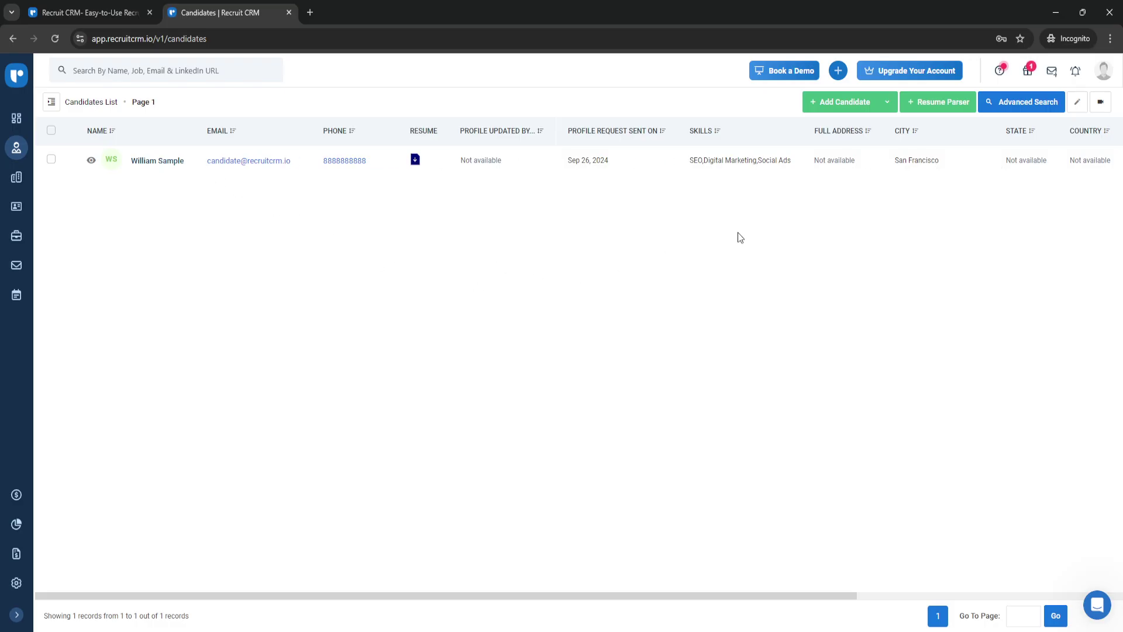
{"action": "left_click", "coordinate": [838, 101]}
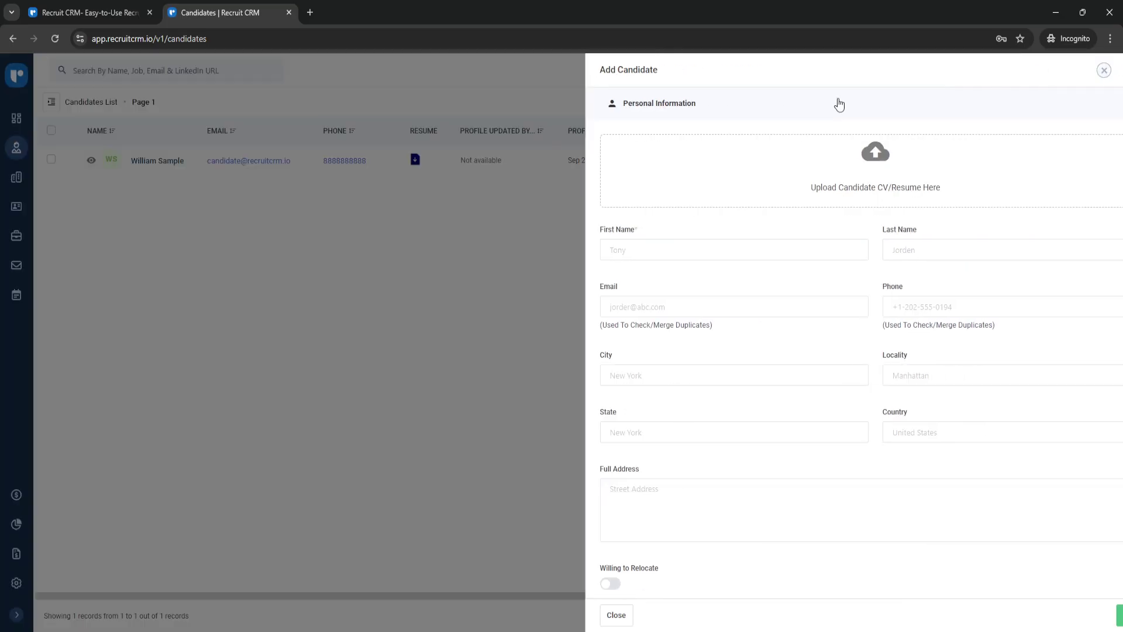
{"action": "scroll", "coordinate": [624, 298], "scroll_direction": "down", "scroll_amount": 3}
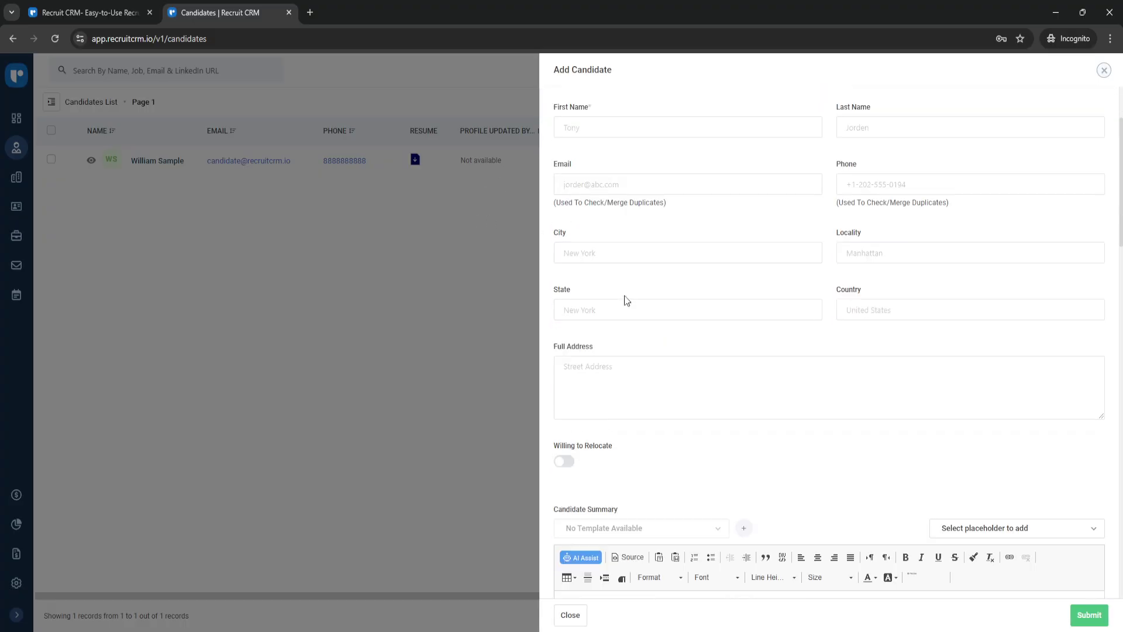
{"action": "scroll", "coordinate": [624, 299], "scroll_direction": "down", "scroll_amount": 1}
{"action": "scroll", "coordinate": [624, 299], "scroll_direction": "up", "scroll_amount": 4}
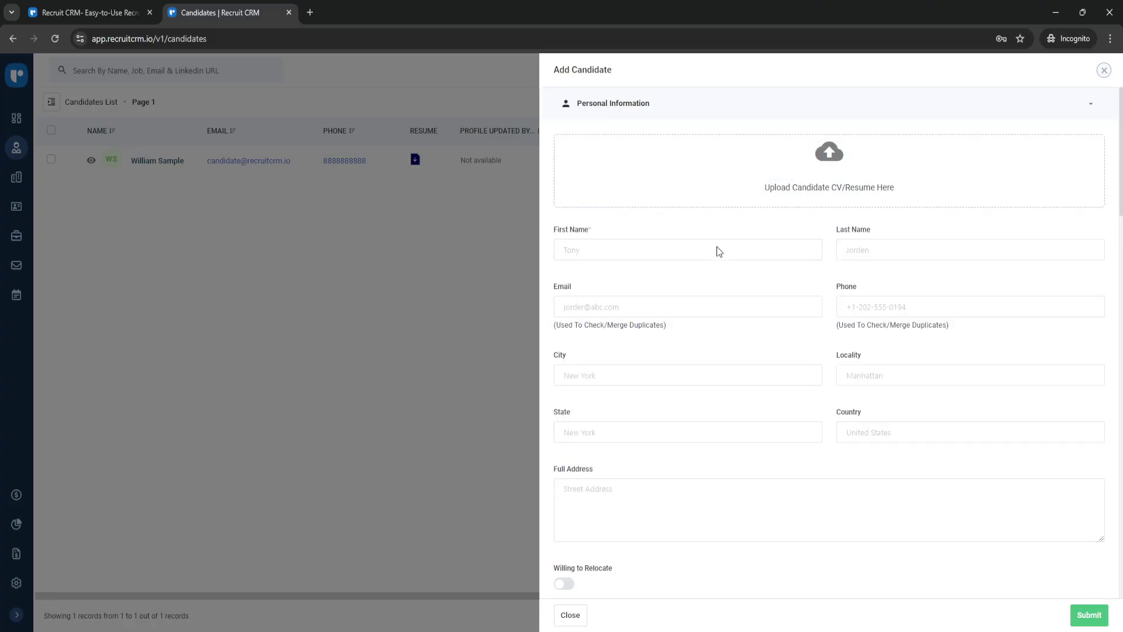
{"action": "scroll", "coordinate": [677, 330], "scroll_direction": "down", "scroll_amount": 3}
{"action": "scroll", "coordinate": [678, 329], "scroll_direction": "up", "scroll_amount": 3}
{"action": "scroll", "coordinate": [742, 319], "scroll_direction": "down", "scroll_amount": 3}
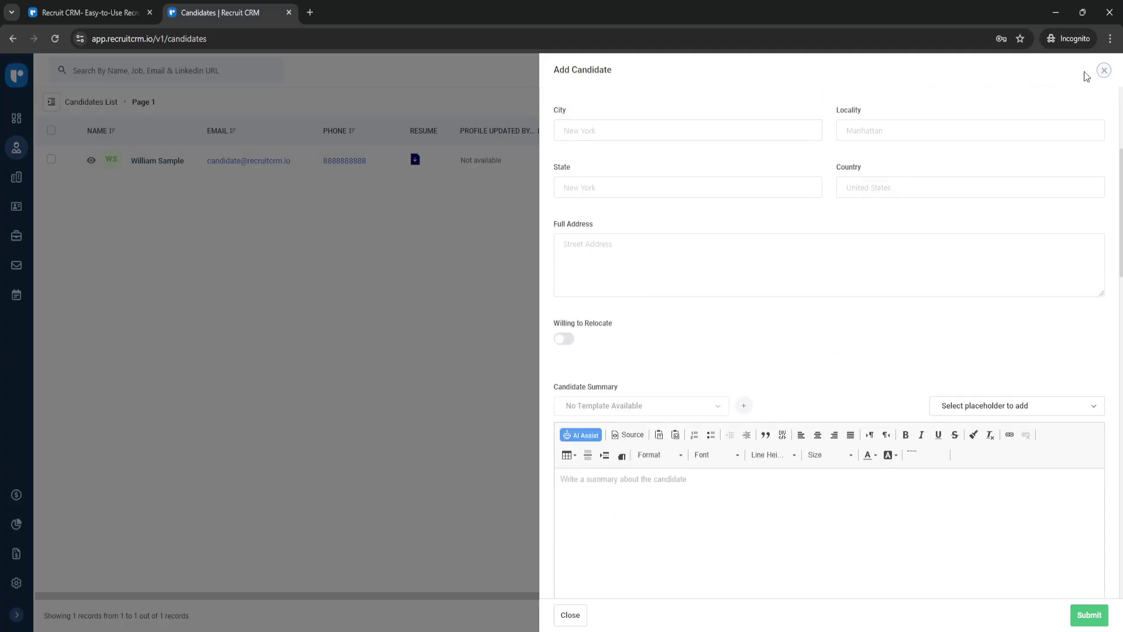
{"action": "left_click", "coordinate": [1104, 71]}
{"action": "left_click", "coordinate": [890, 102]}
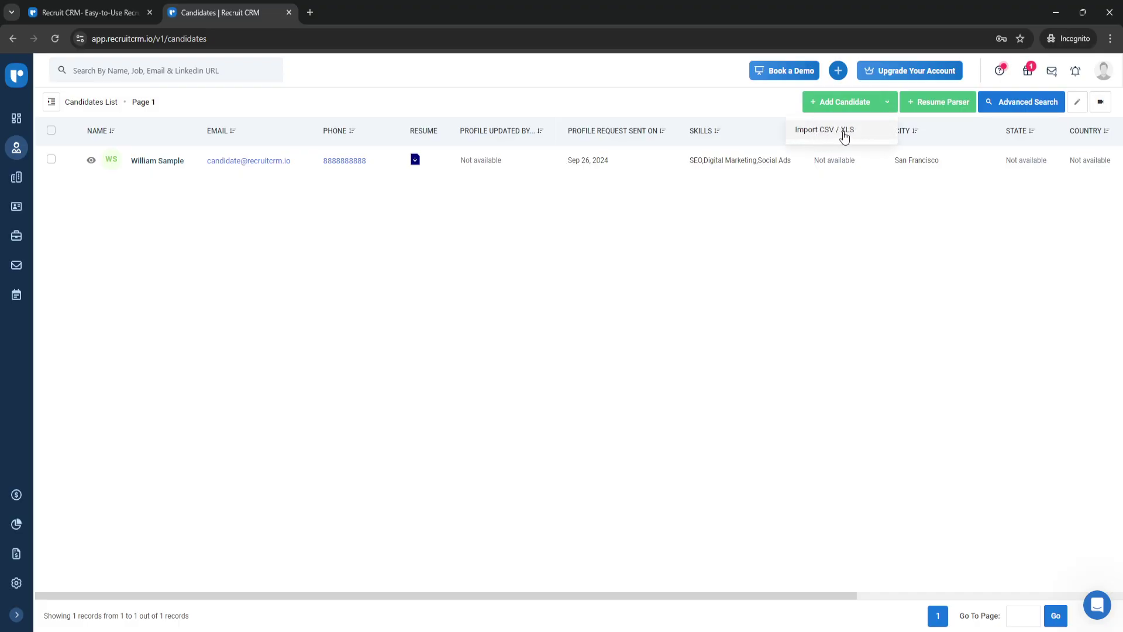
{"action": "left_click", "coordinate": [843, 101]}
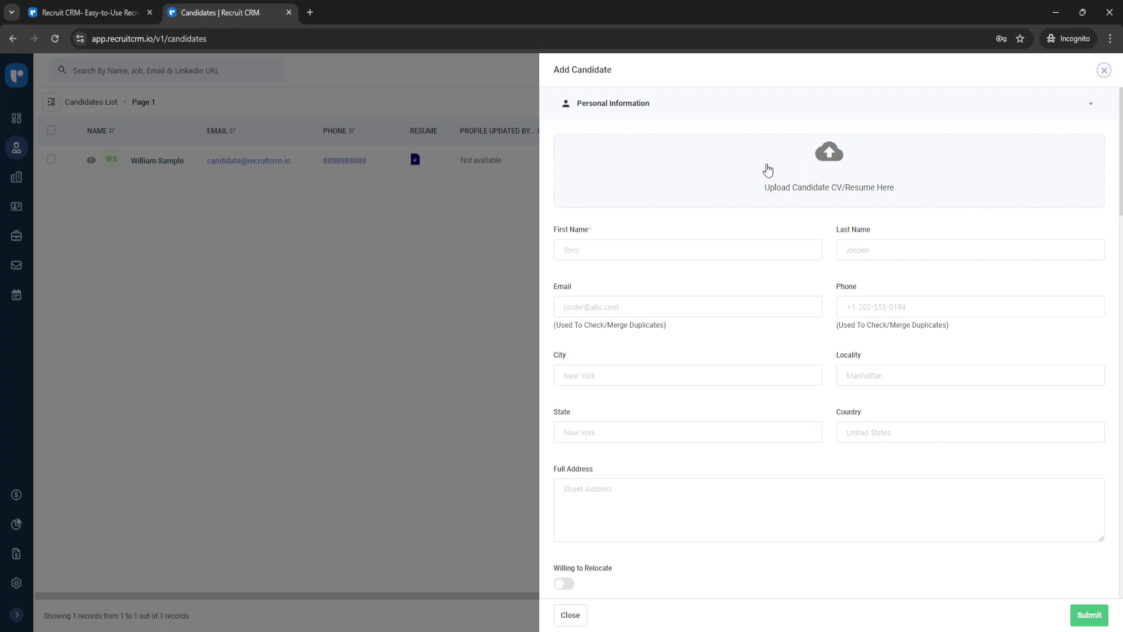
{"action": "left_click", "coordinate": [1104, 70]}
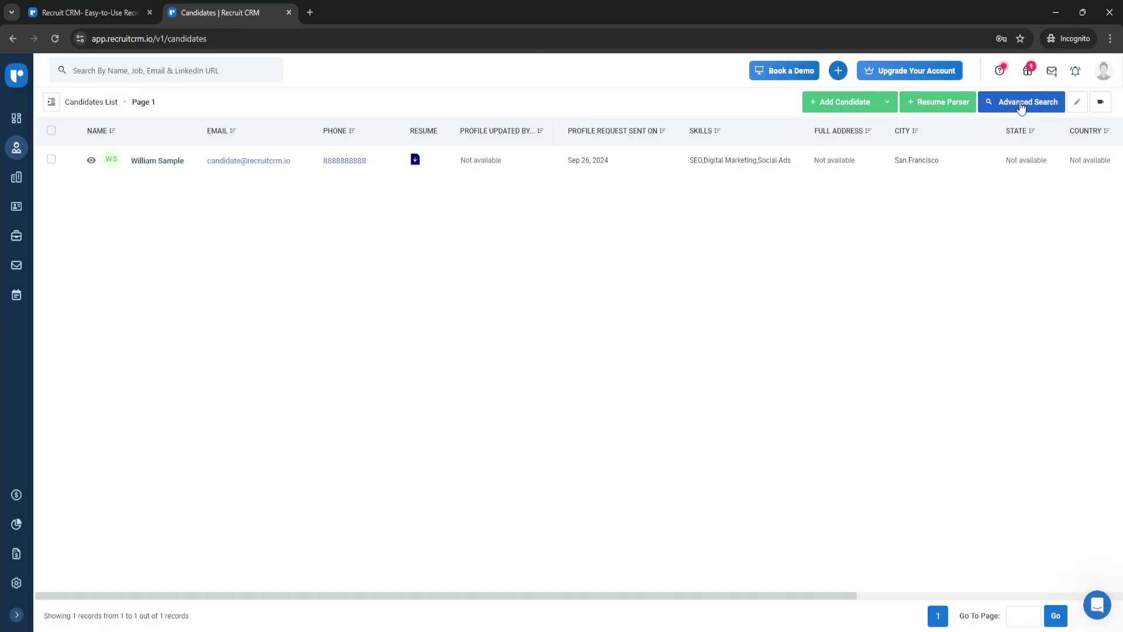
{"action": "left_click", "coordinate": [1018, 102]}
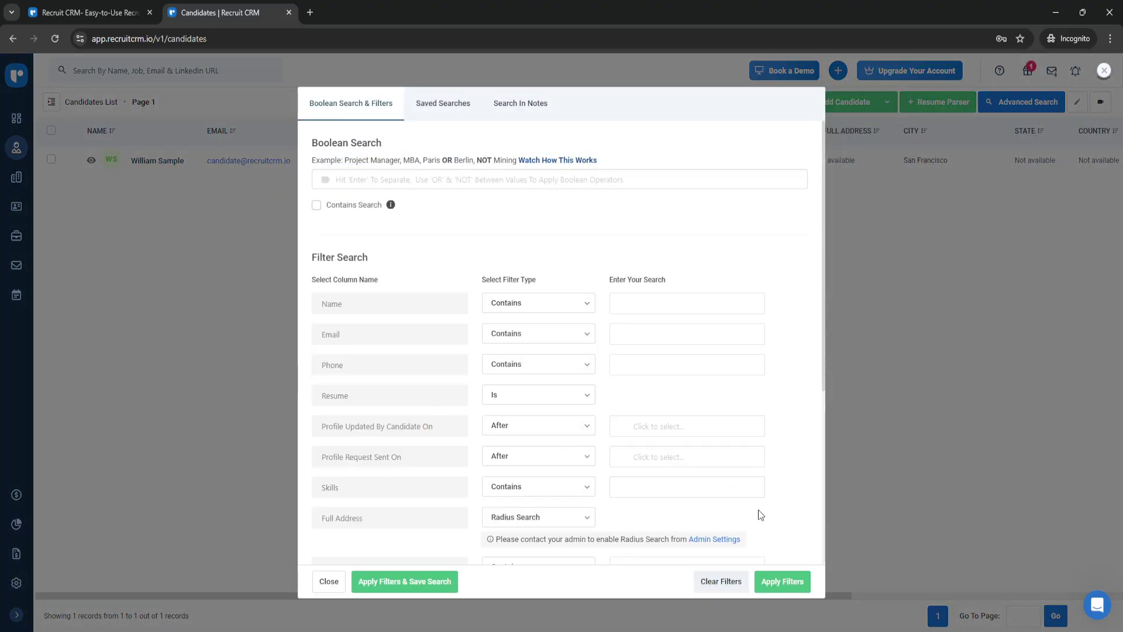
{"action": "left_click", "coordinate": [329, 581]}
{"action": "scroll", "coordinate": [537, 394], "scroll_direction": "down", "scroll_amount": 2}
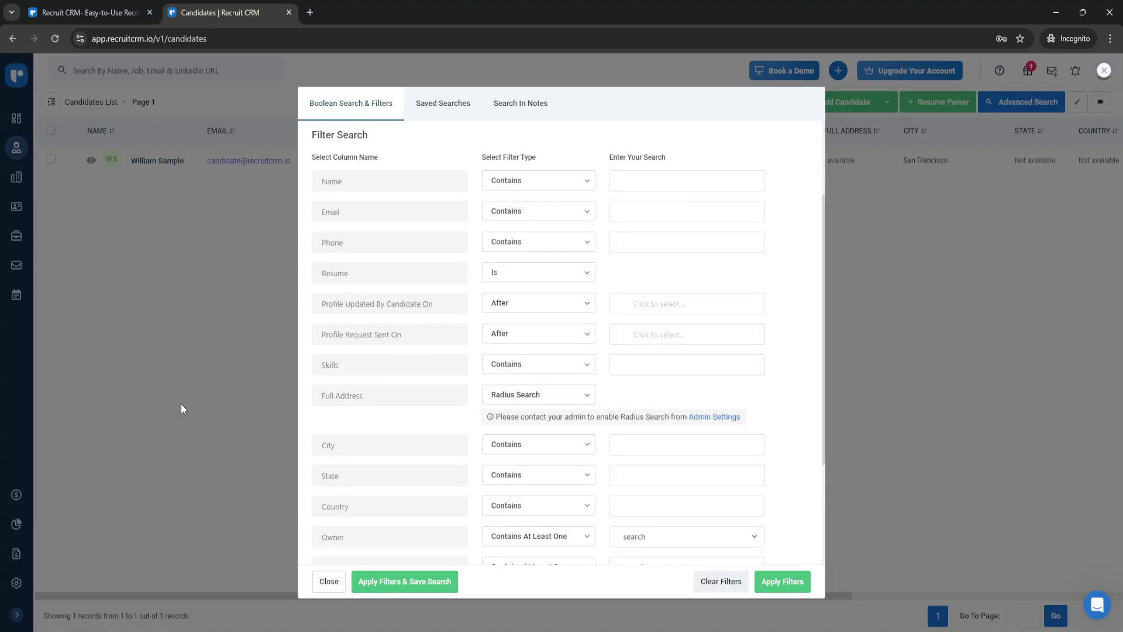
- Open Companies, preview and close the Add Company form, and reveal the CSV/XLS import option
{"action": "left_click", "coordinate": [329, 582]}
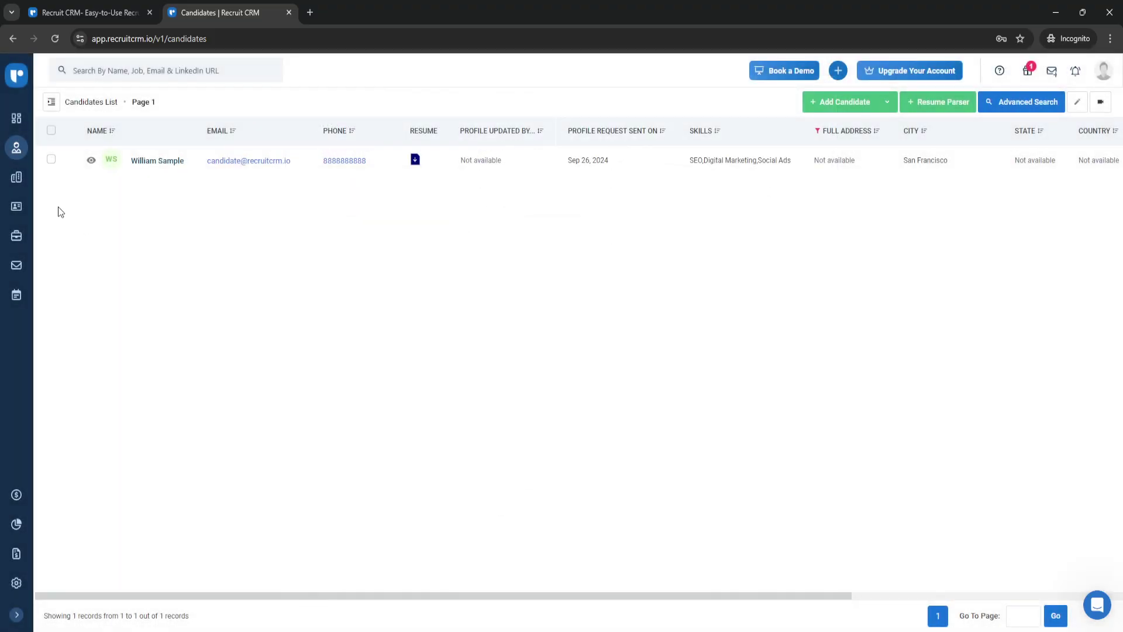
{"action": "left_click", "coordinate": [16, 177]}
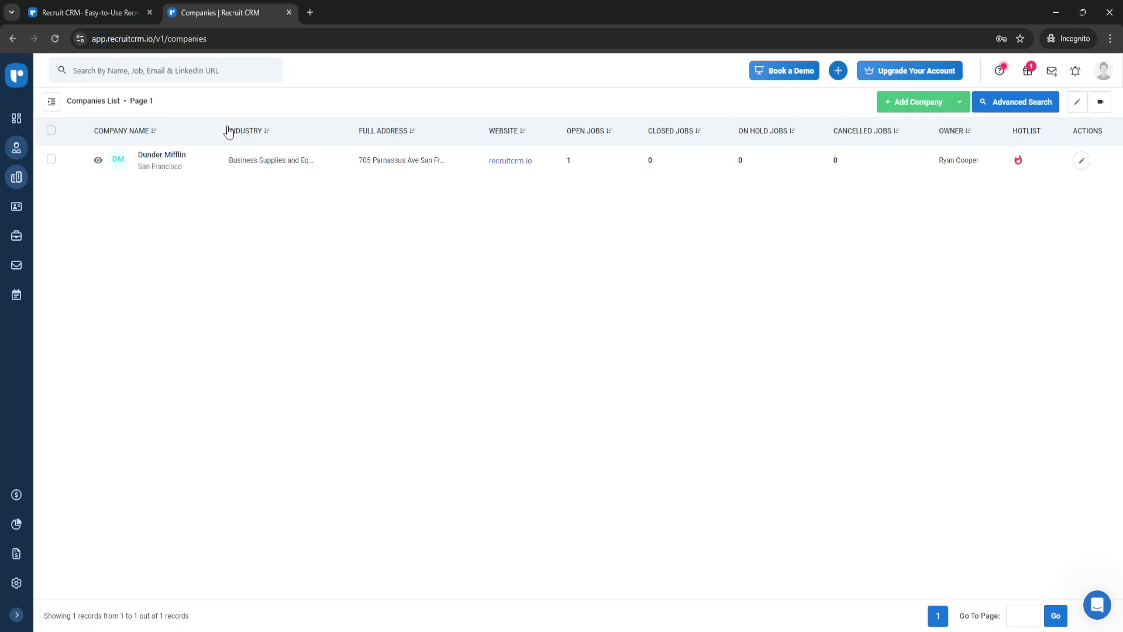
{"action": "left_click", "coordinate": [911, 106]}
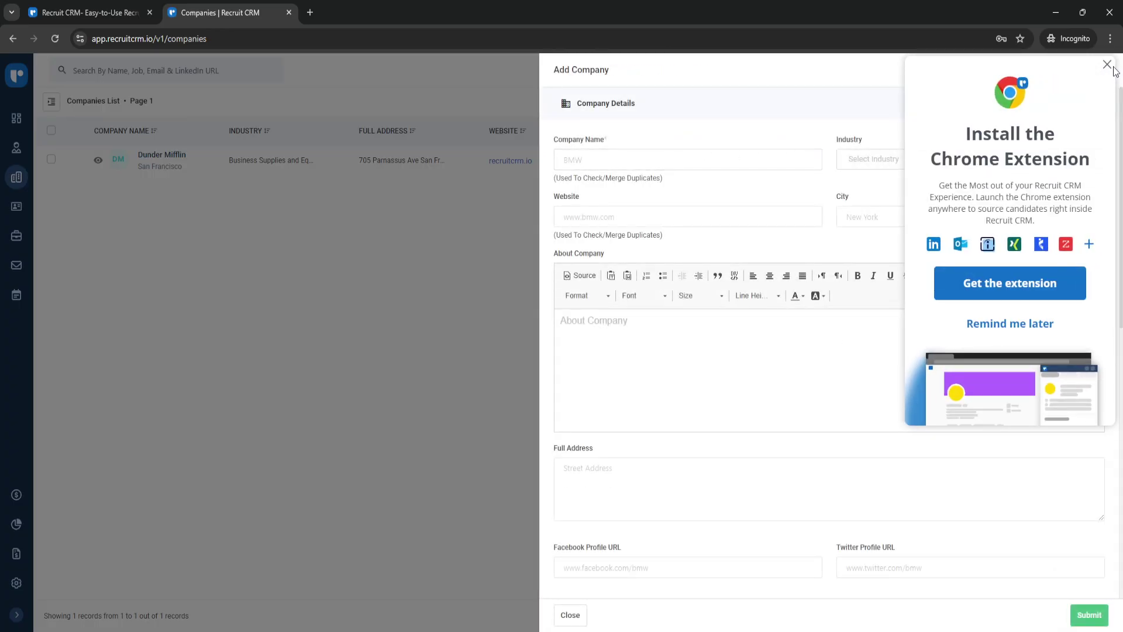
{"action": "left_click", "coordinate": [1107, 66]}
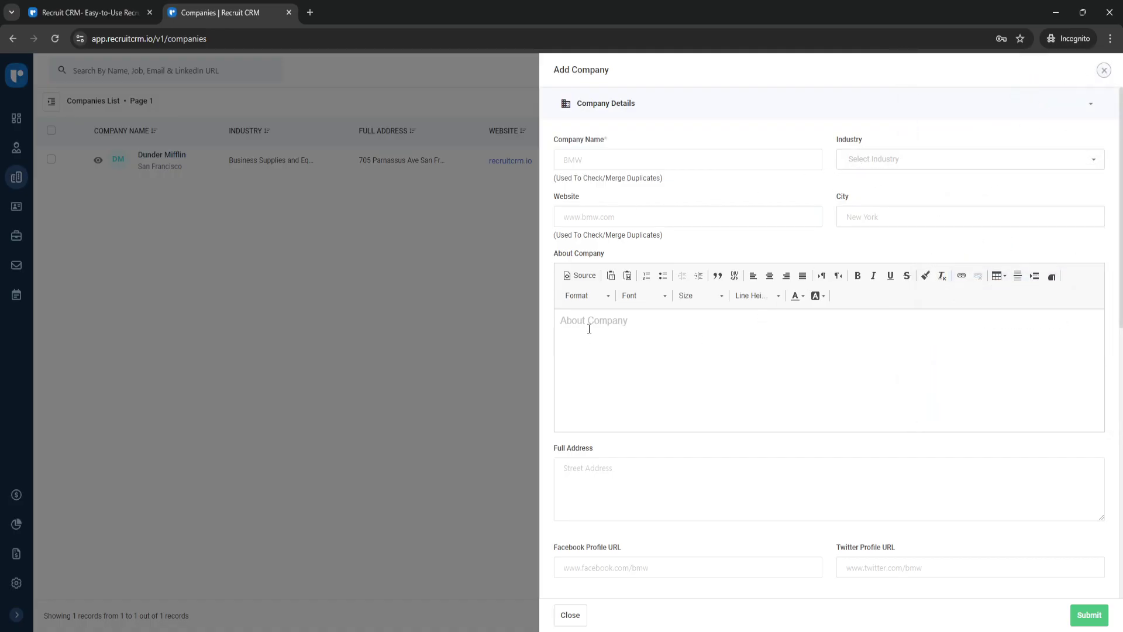
{"action": "scroll", "coordinate": [664, 320], "scroll_direction": "down", "scroll_amount": 3}
{"action": "scroll", "coordinate": [658, 351], "scroll_direction": "down", "scroll_amount": 3}
{"action": "scroll", "coordinate": [658, 369], "scroll_direction": "down", "scroll_amount": 3}
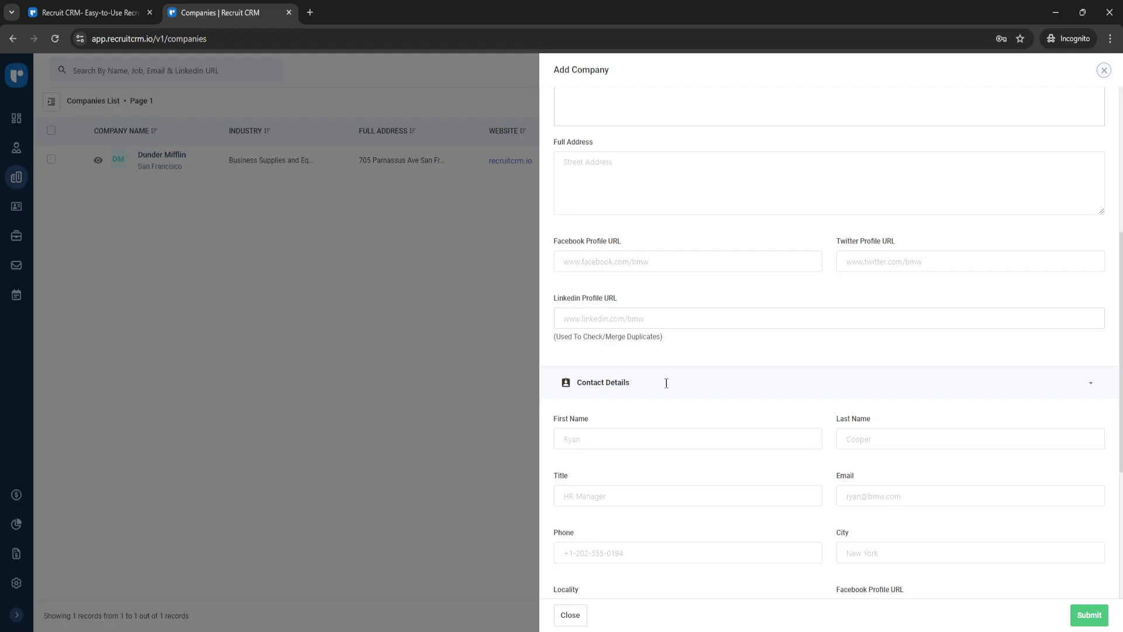
{"action": "scroll", "coordinate": [655, 379], "scroll_direction": "down", "scroll_amount": 3}
{"action": "scroll", "coordinate": [654, 380], "scroll_direction": "down", "scroll_amount": 1}
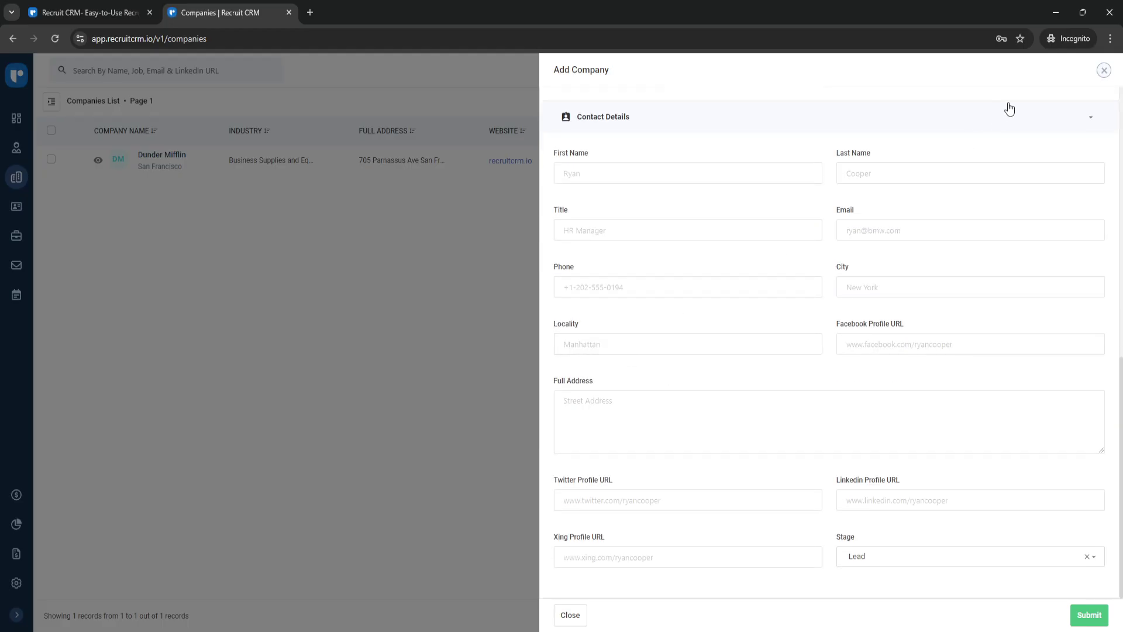
{"action": "left_click", "coordinate": [1102, 74]}
{"action": "left_click", "coordinate": [960, 102]}
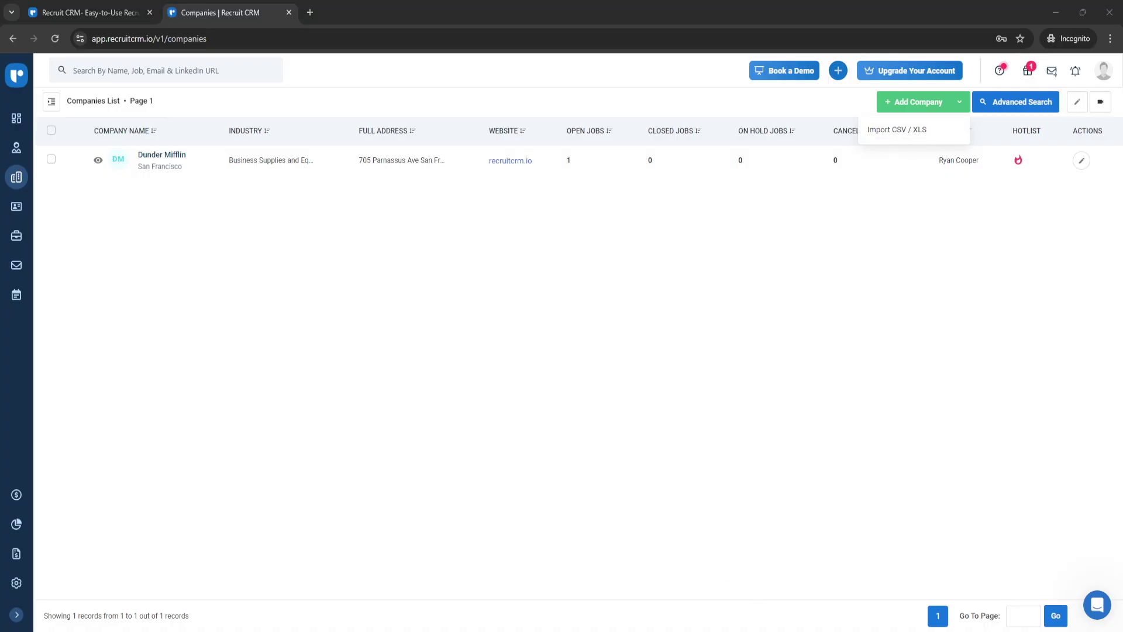
- Open Contacts listing Michael Scott, preview Add Contact unsaved and dismiss the Import CSV/XLS option
{"action": "left_click", "coordinate": [15, 206]}
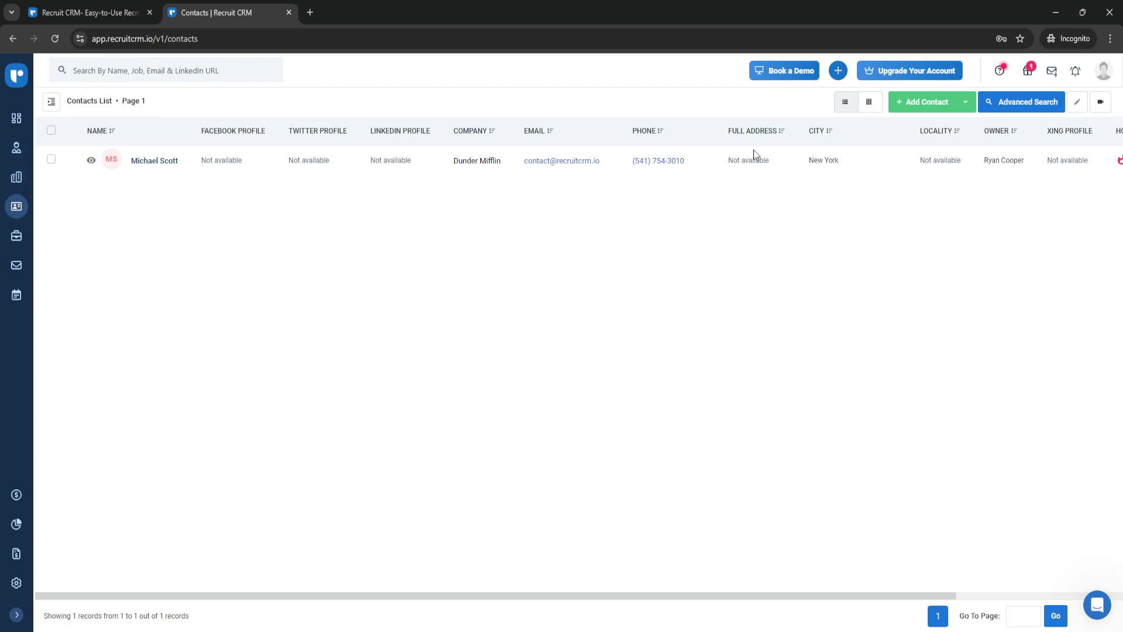
{"action": "left_click", "coordinate": [901, 104]}
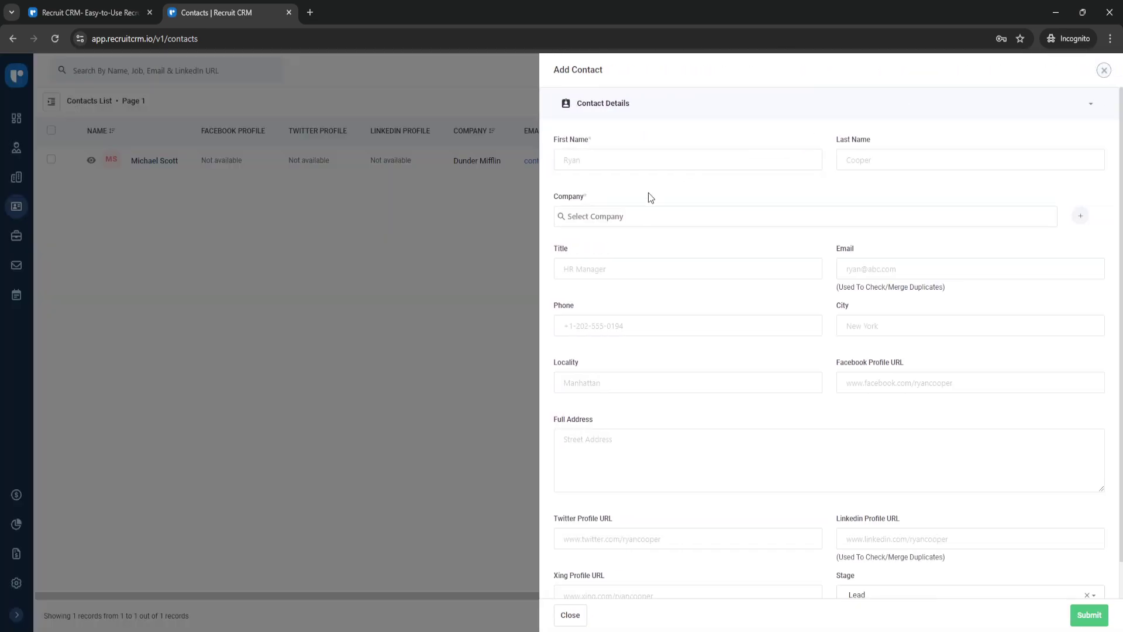
{"action": "left_click", "coordinate": [625, 163]}
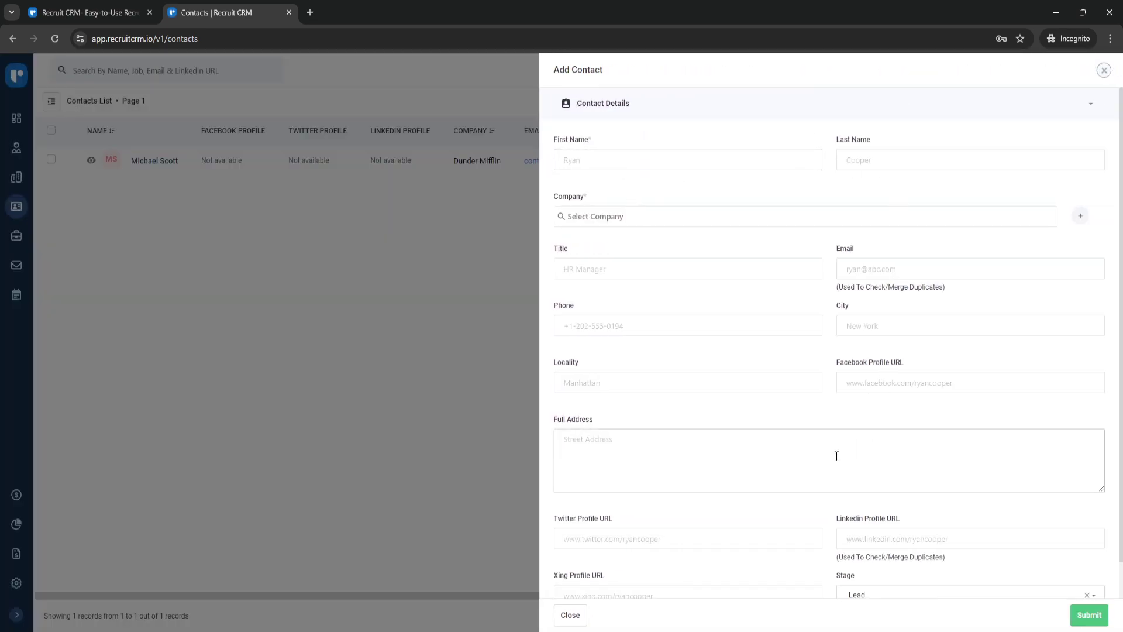
{"action": "scroll", "coordinate": [566, 472], "scroll_direction": "down", "scroll_amount": 1}
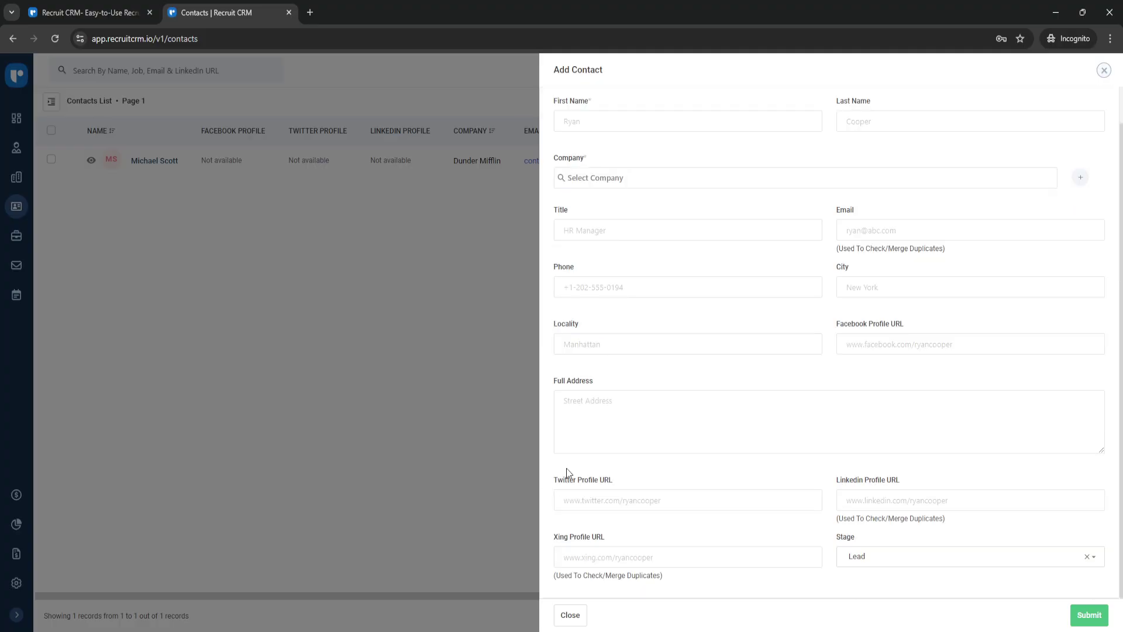
{"action": "left_click", "coordinate": [1107, 72]}
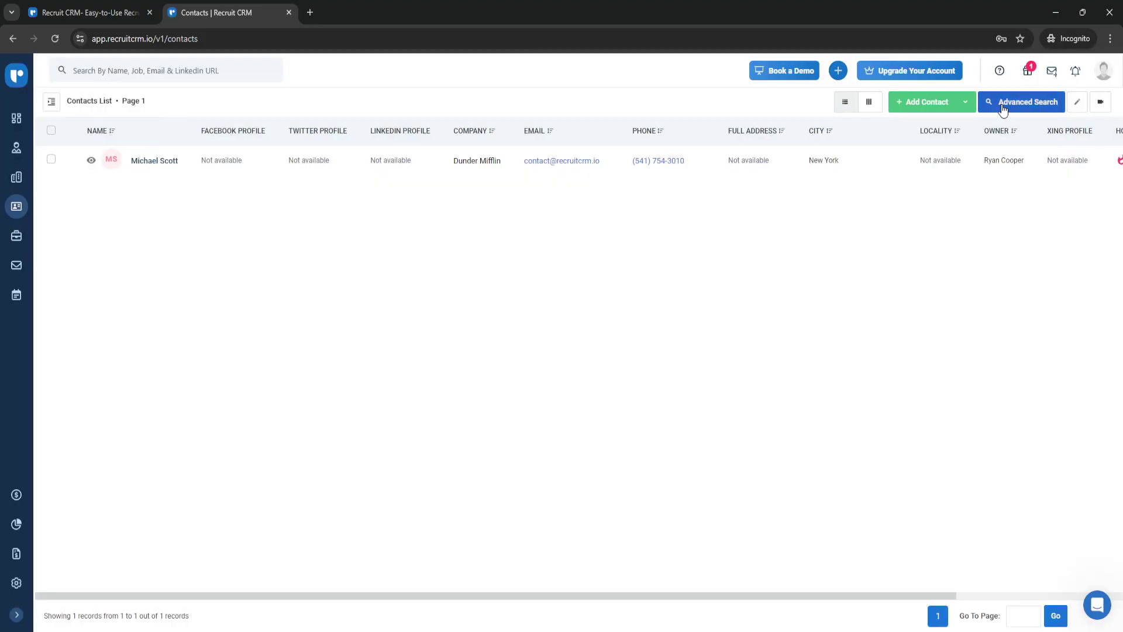
{"action": "left_click", "coordinate": [966, 102]}
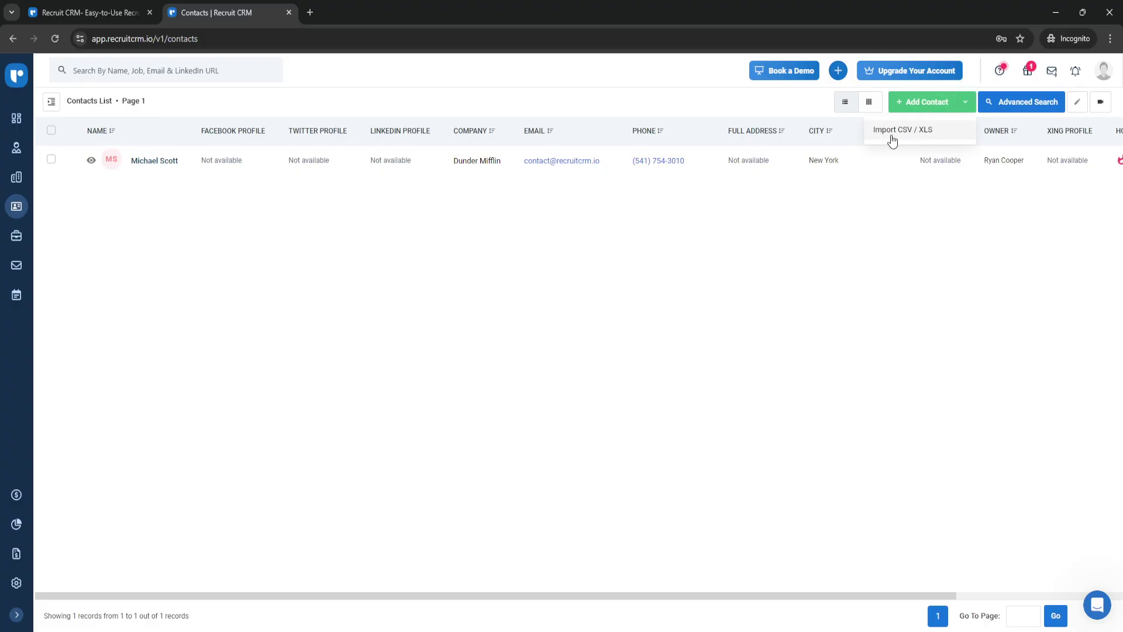
{"action": "left_click", "coordinate": [712, 327]}
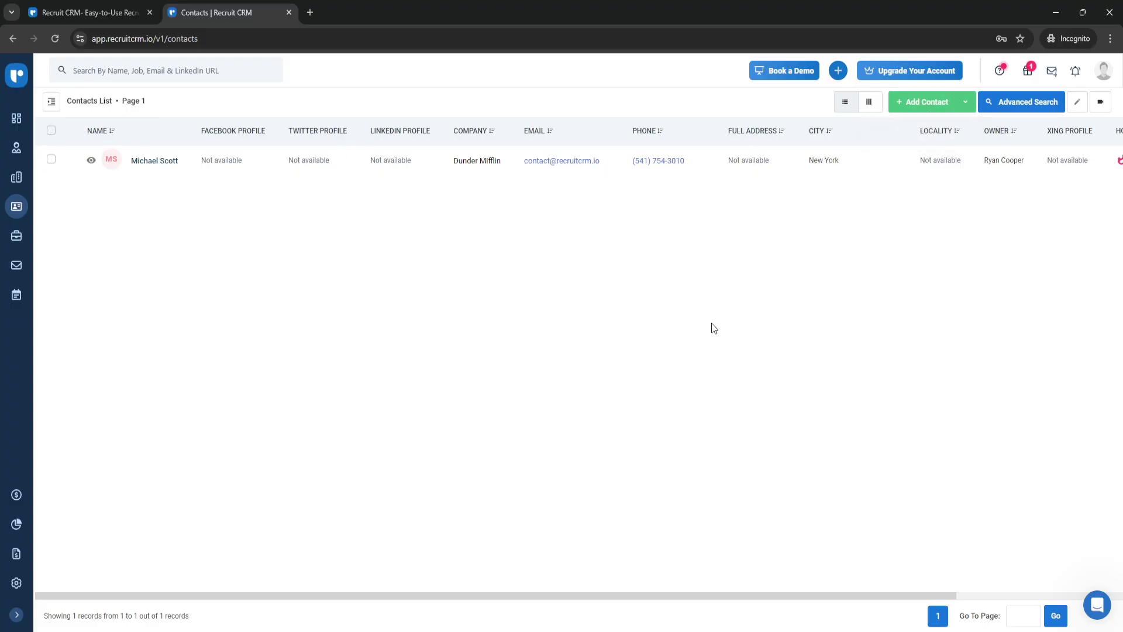
- Open Jobs and view the Paper Sales Executive job details before returning to the list
{"action": "left_click", "coordinate": [17, 236]}
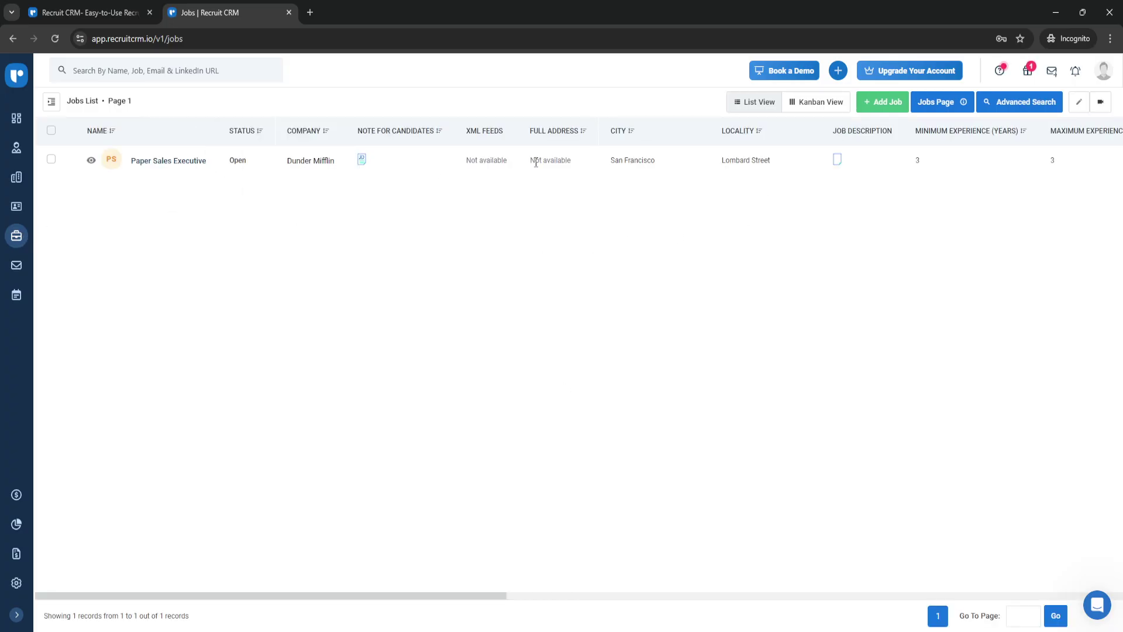
{"action": "left_click", "coordinate": [168, 161]}
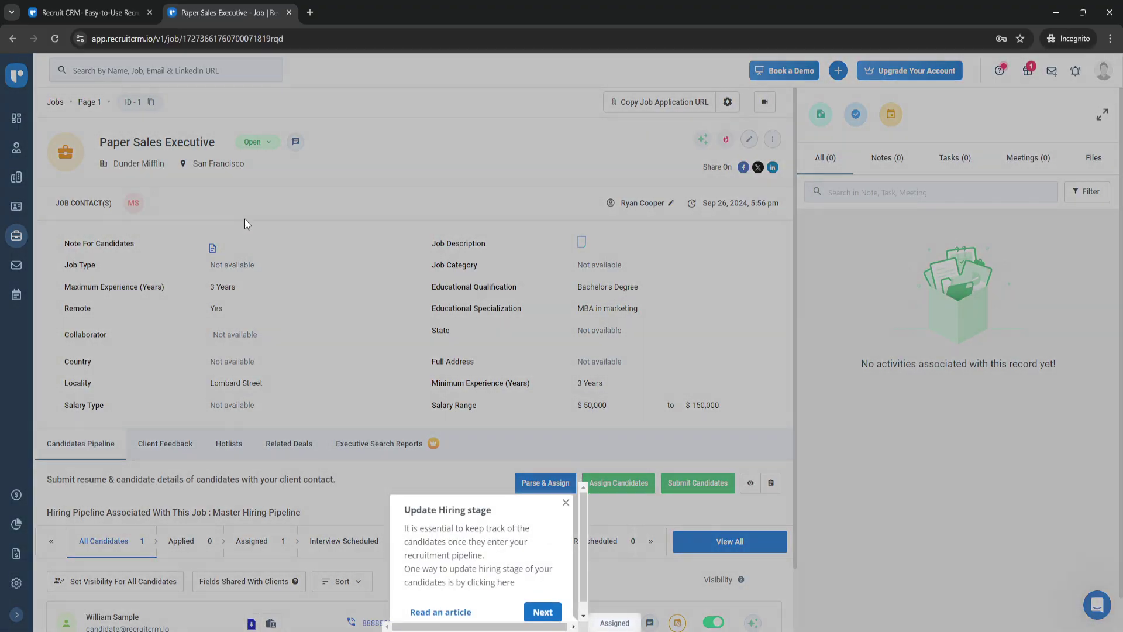
{"action": "left_click", "coordinate": [567, 506]}
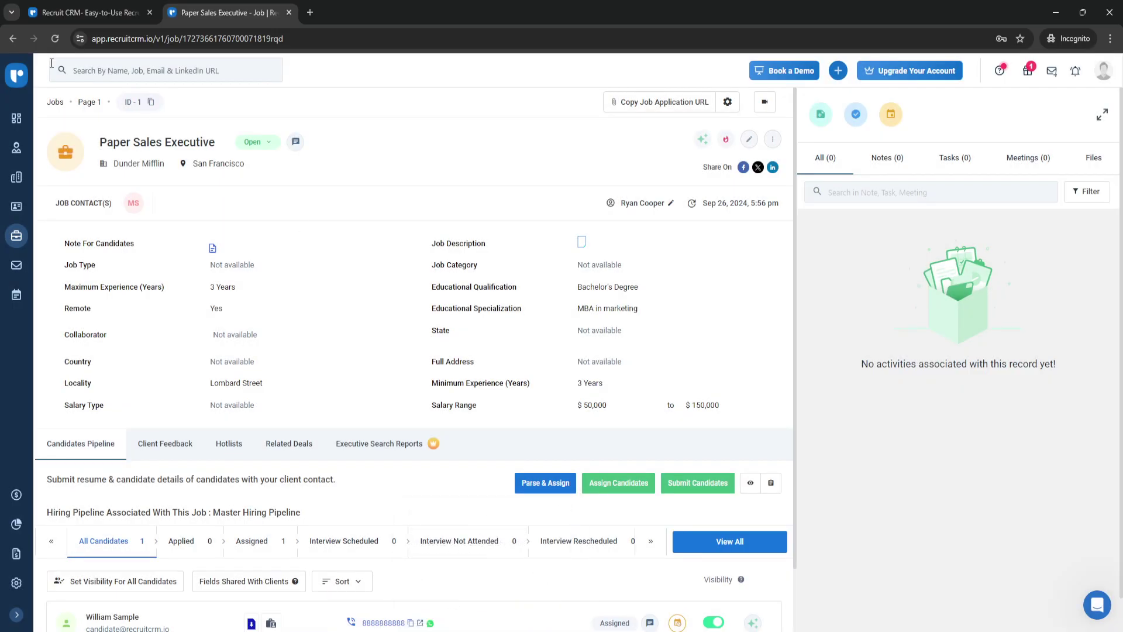
{"action": "left_click", "coordinate": [12, 38]}
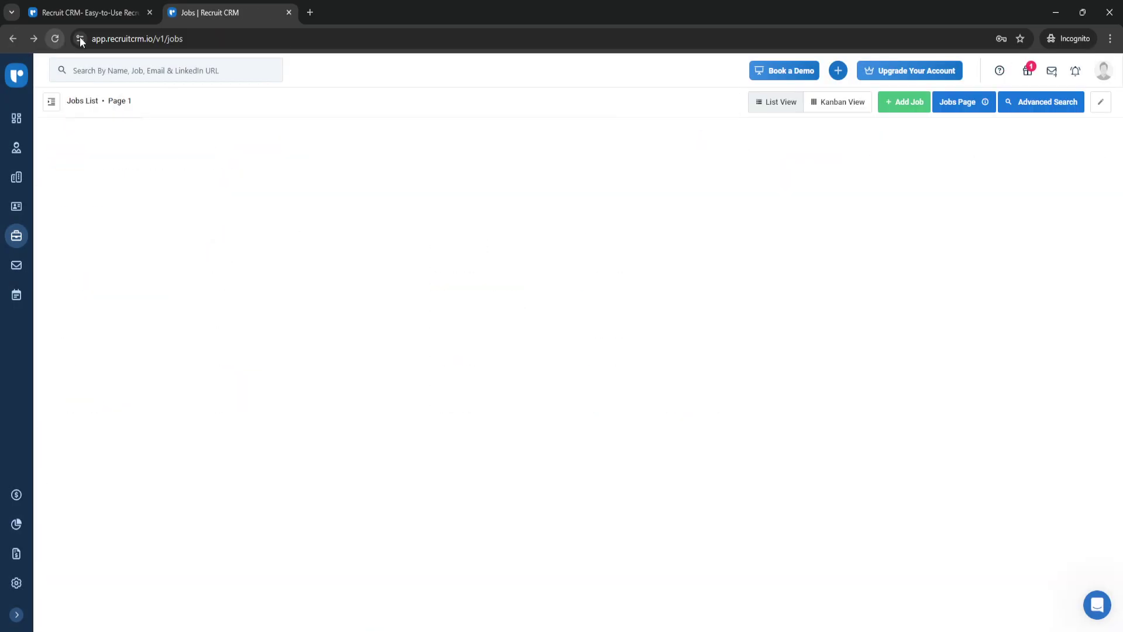
- Try a new job with Master Hiring Pipeline selected, then close it unsaved
{"action": "left_click", "coordinate": [890, 102]}
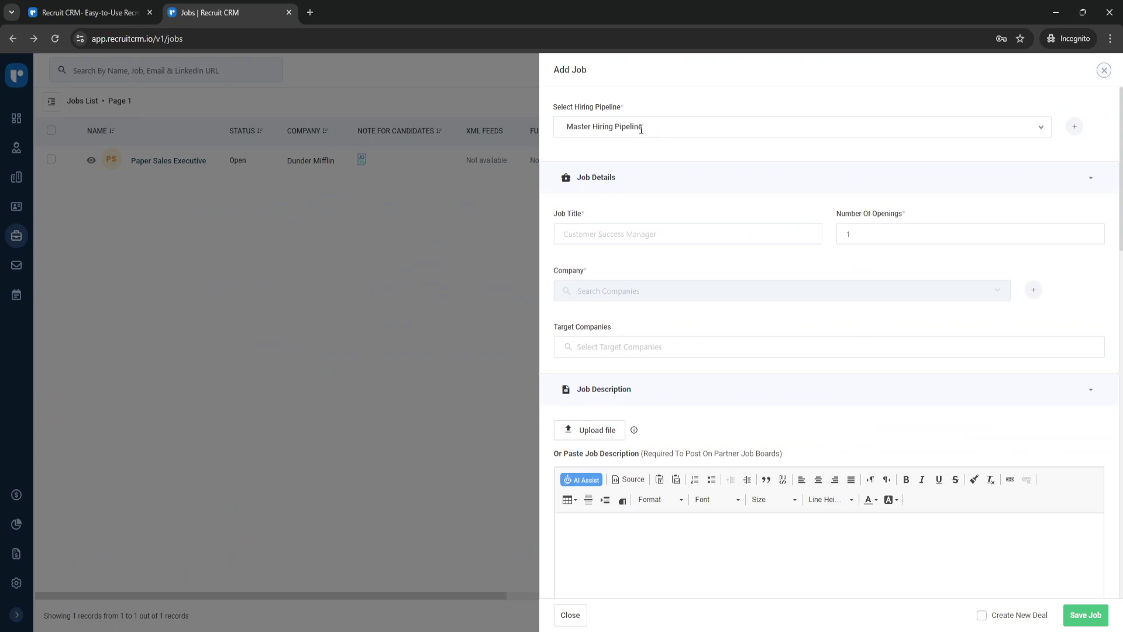
{"action": "left_click", "coordinate": [1046, 128]}
{"action": "left_click", "coordinate": [1046, 127]}
{"action": "left_click", "coordinate": [1046, 128]}
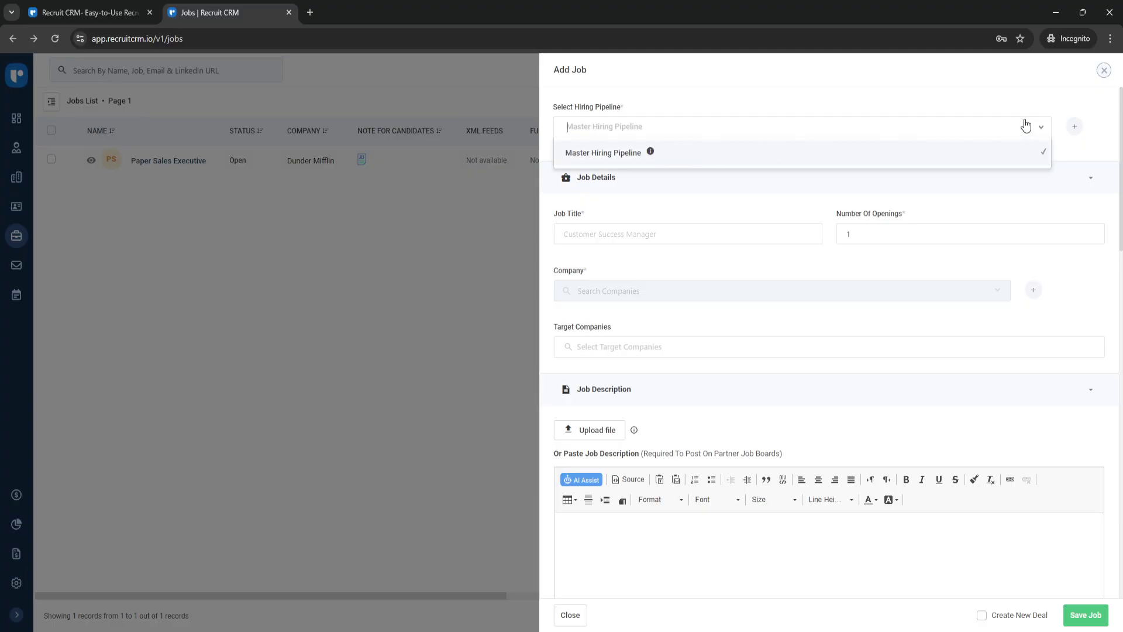
{"action": "left_click", "coordinate": [1046, 127]}
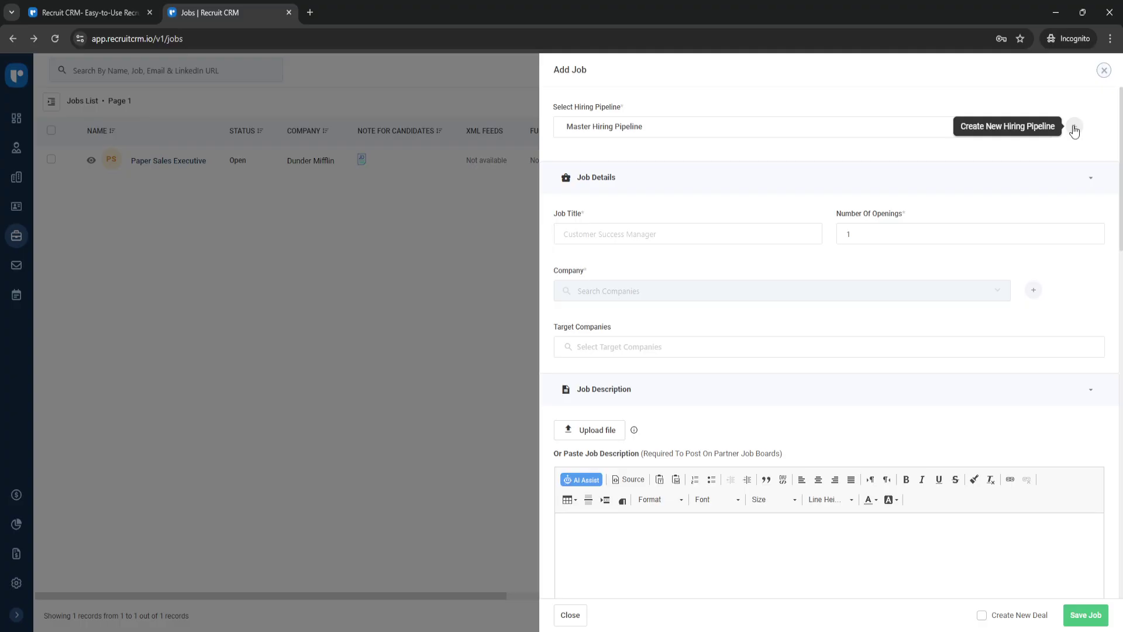
{"action": "left_click", "coordinate": [651, 232]}
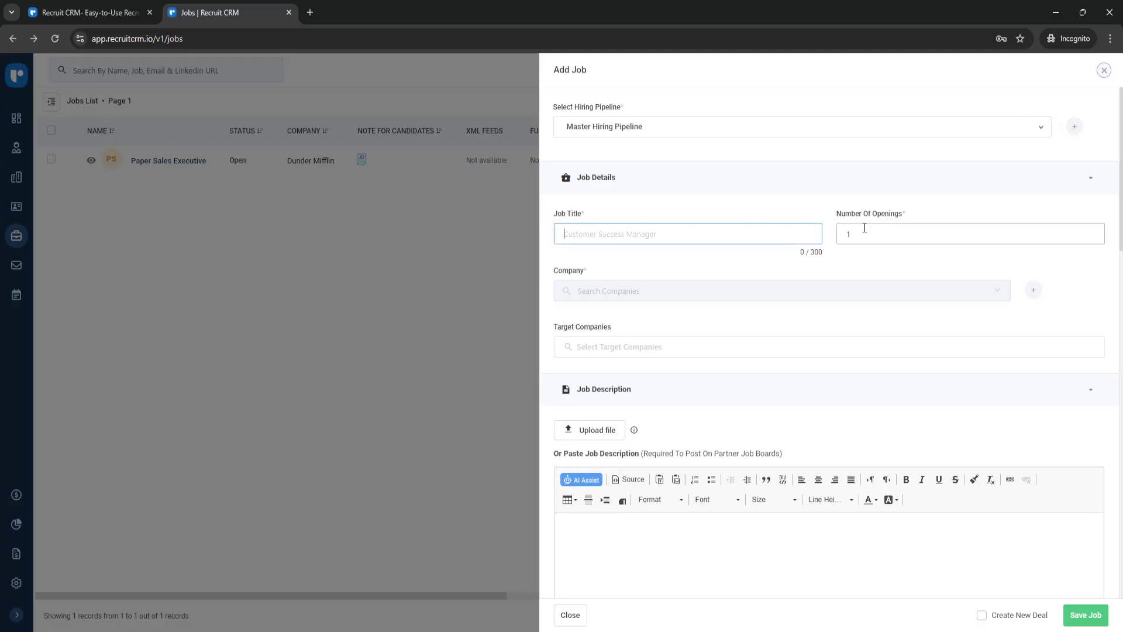
{"action": "scroll", "coordinate": [633, 351], "scroll_direction": "down", "scroll_amount": 1}
{"action": "scroll", "coordinate": [625, 379], "scroll_direction": "down", "scroll_amount": 1}
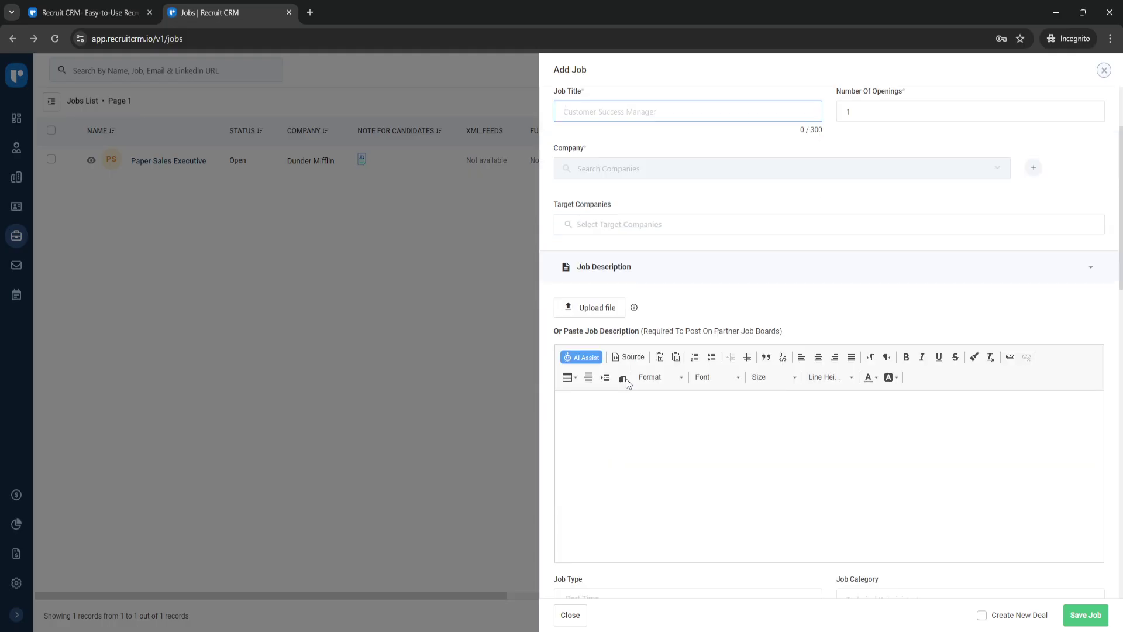
{"action": "scroll", "coordinate": [625, 379], "scroll_direction": "down", "scroll_amount": 3}
{"action": "scroll", "coordinate": [702, 425], "scroll_direction": "down", "scroll_amount": 3}
{"action": "scroll", "coordinate": [703, 425], "scroll_direction": "down", "scroll_amount": 2}
{"action": "scroll", "coordinate": [704, 428], "scroll_direction": "up", "scroll_amount": 2}
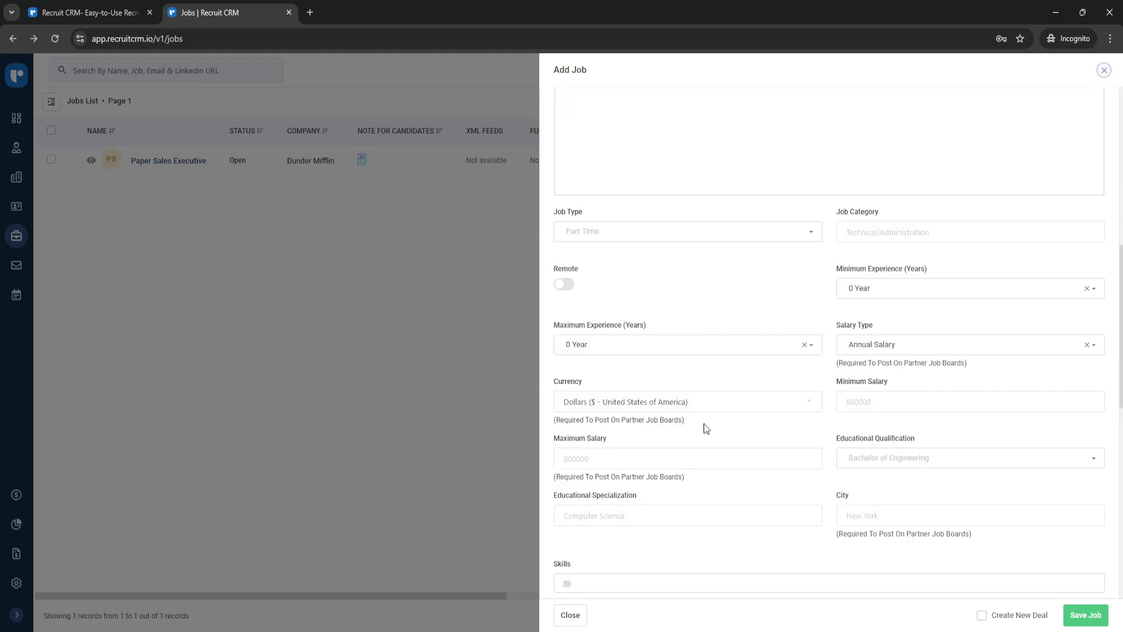
{"action": "left_click", "coordinate": [1104, 72]}
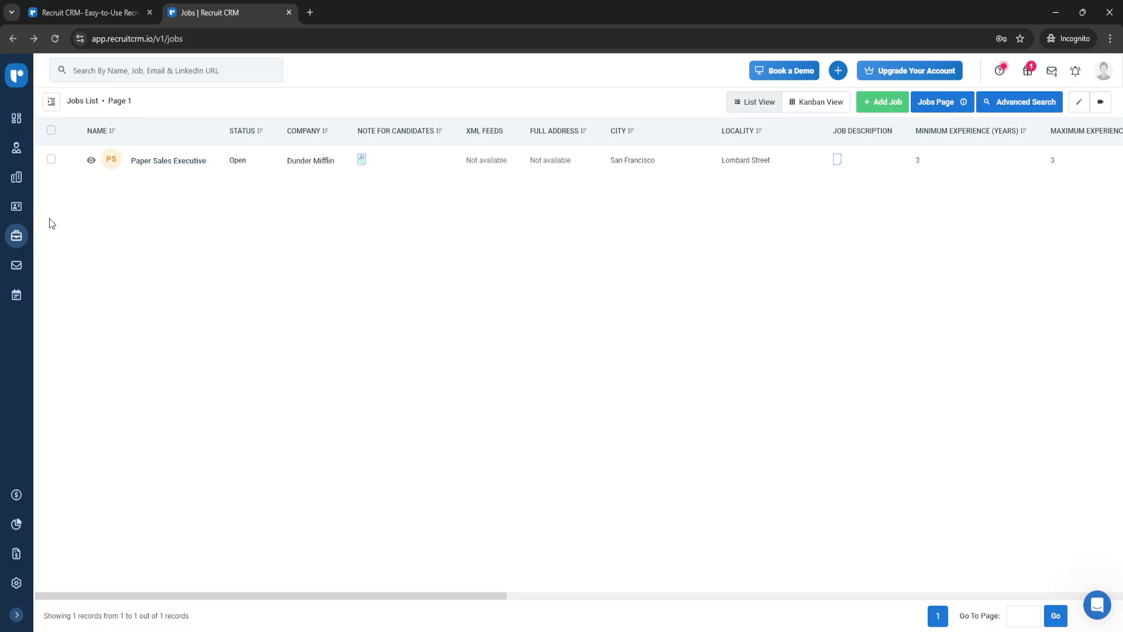
- View the empty Mailbox, dismiss its Send Emails tip, then move to Tasks & Meetings
{"action": "left_click", "coordinate": [16, 151]}
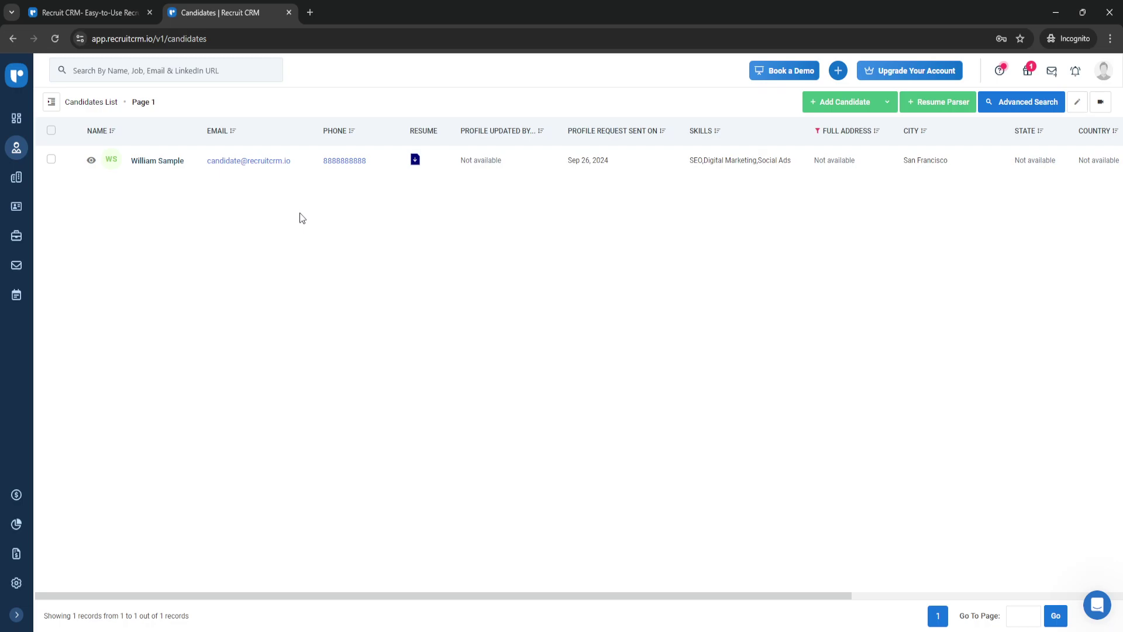
{"action": "left_click", "coordinate": [16, 265]}
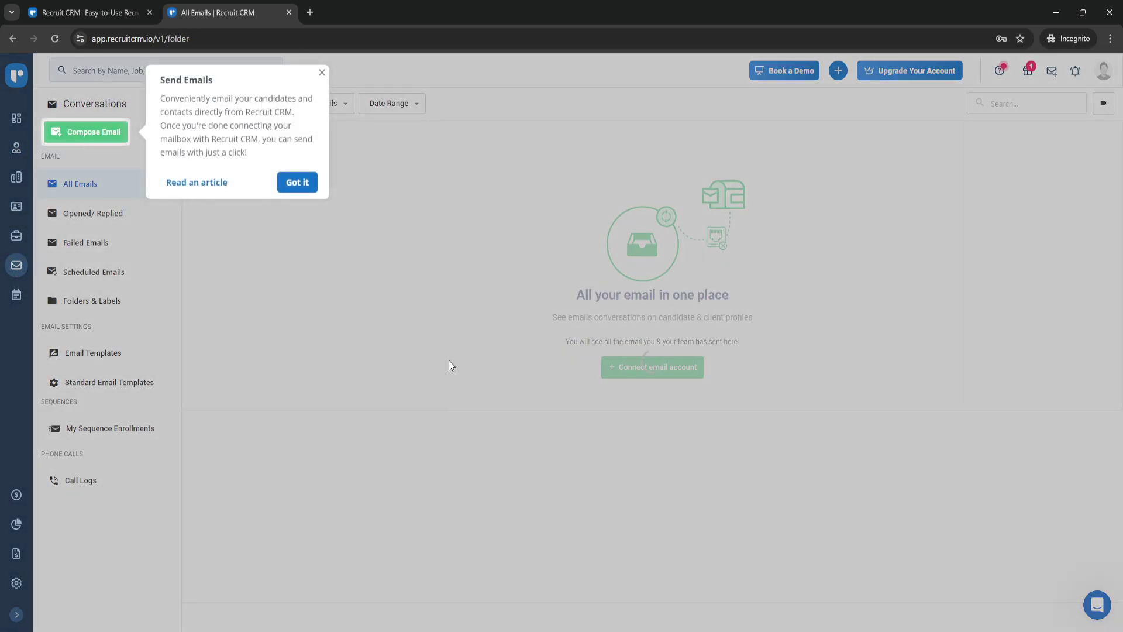
{"action": "left_click", "coordinate": [323, 74]}
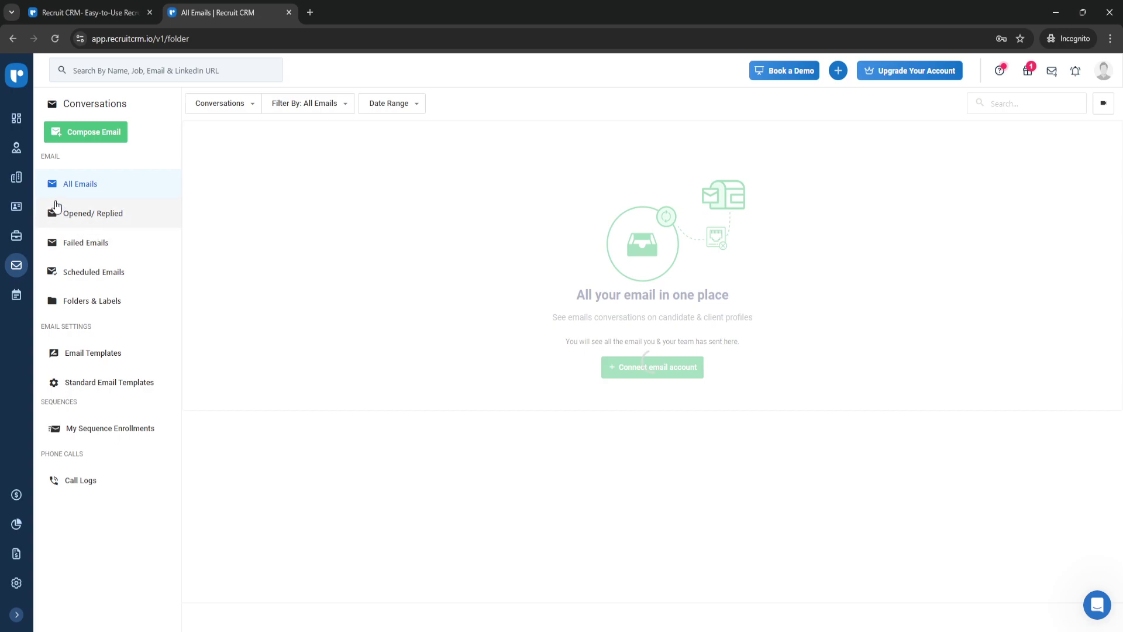
{"action": "left_click", "coordinate": [16, 295]}
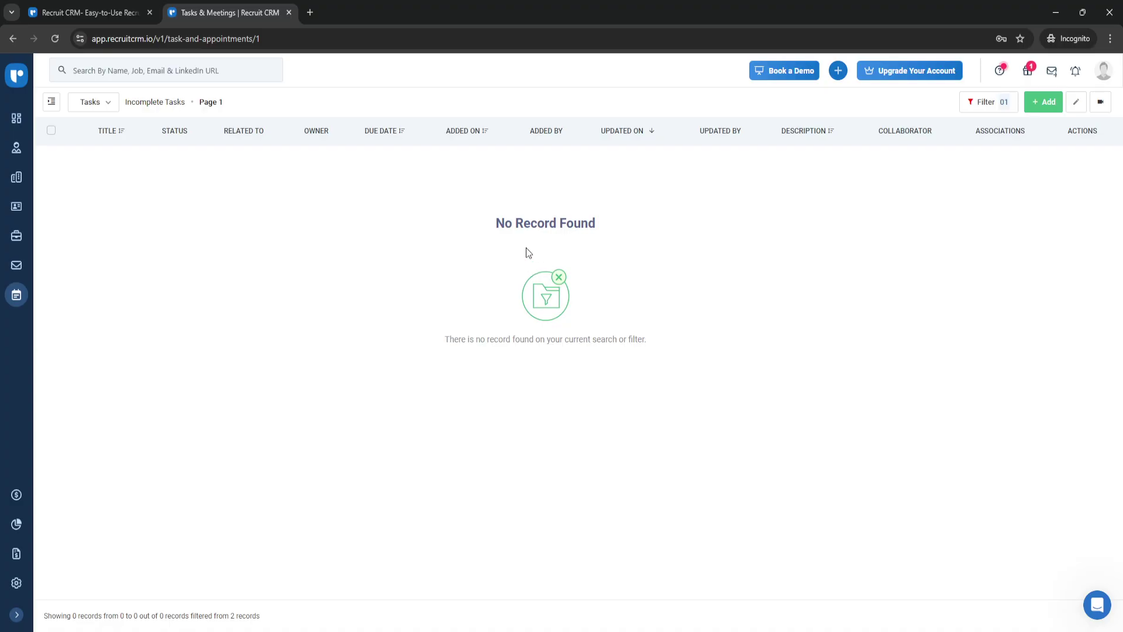
- Explore the Add Task form's title field, Collaborators list and reminder timing choices
{"action": "left_click", "coordinate": [1042, 102]}
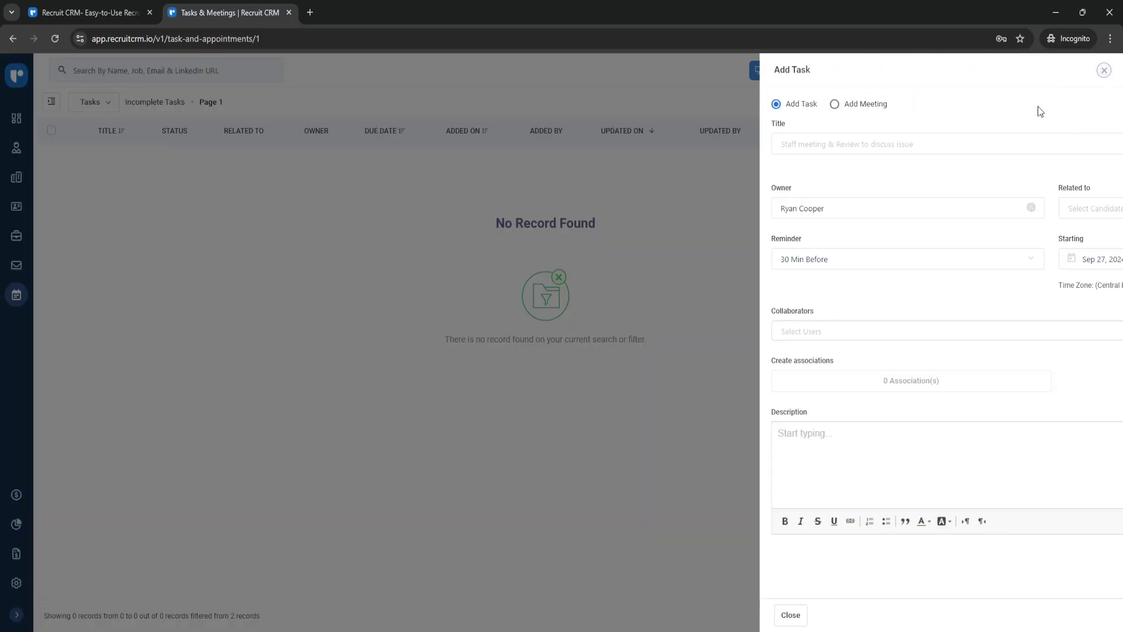
{"action": "left_click", "coordinate": [592, 142]}
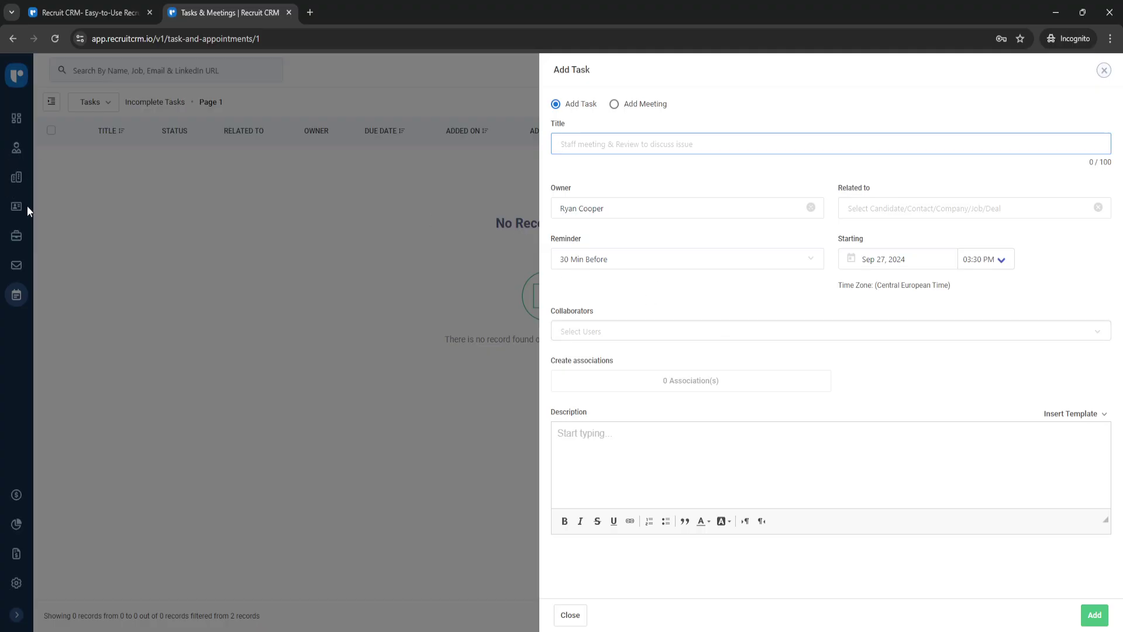
{"action": "left_click", "coordinate": [962, 330]}
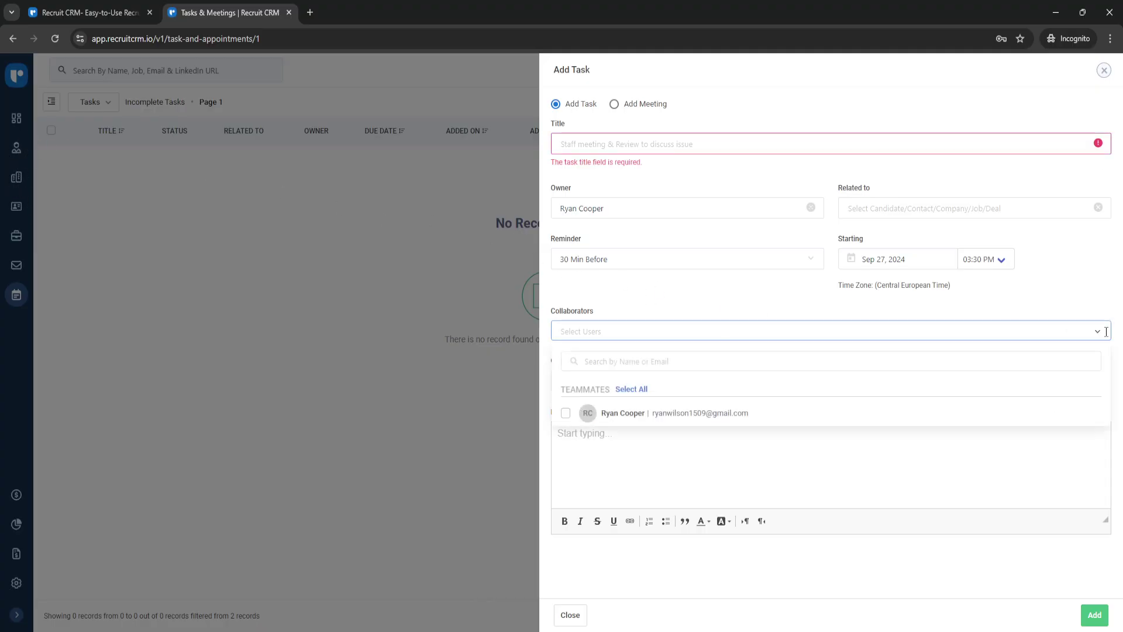
{"action": "left_click", "coordinate": [1097, 334]}
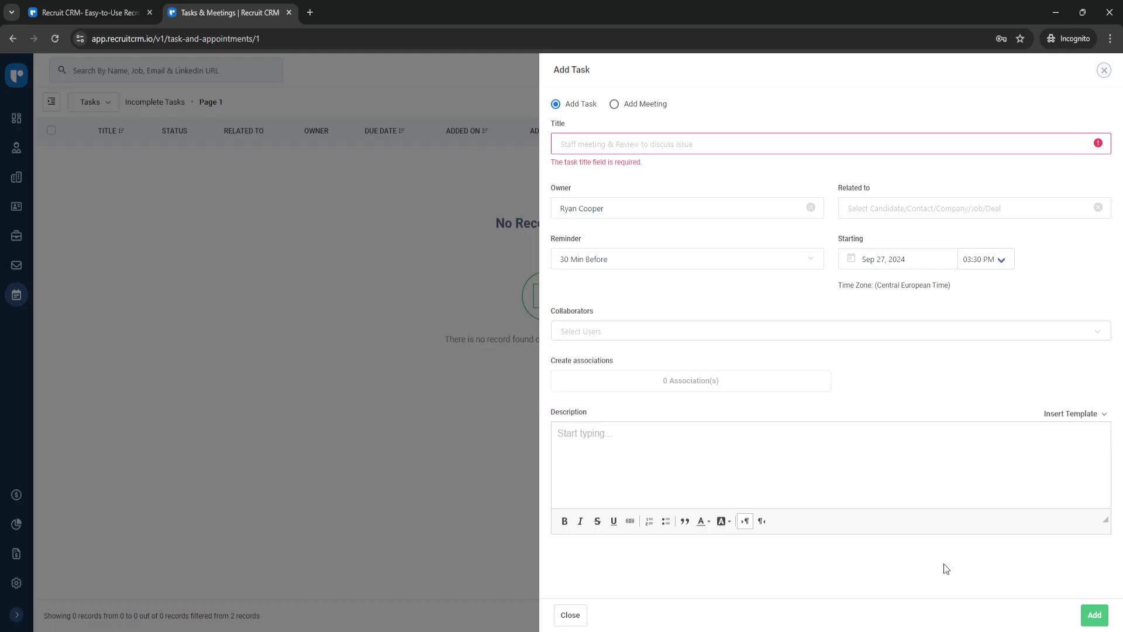
{"action": "left_click", "coordinate": [1079, 574]}
{"action": "left_click", "coordinate": [630, 259]}
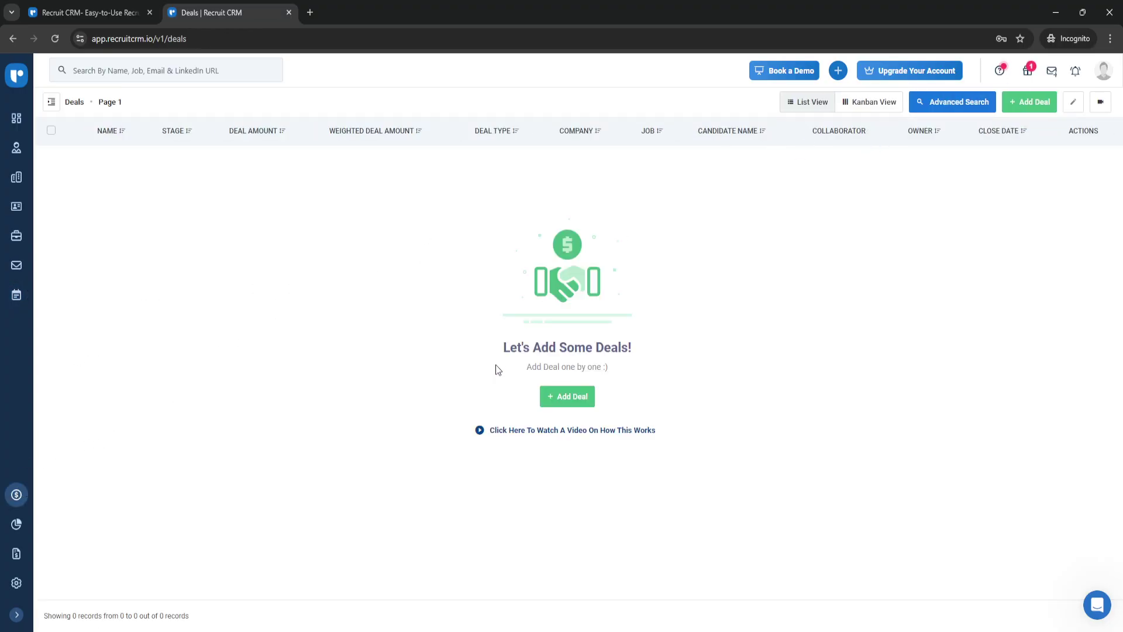
- Open and discard a new deal form, then go to Reports
{"action": "left_click", "coordinate": [580, 396]}
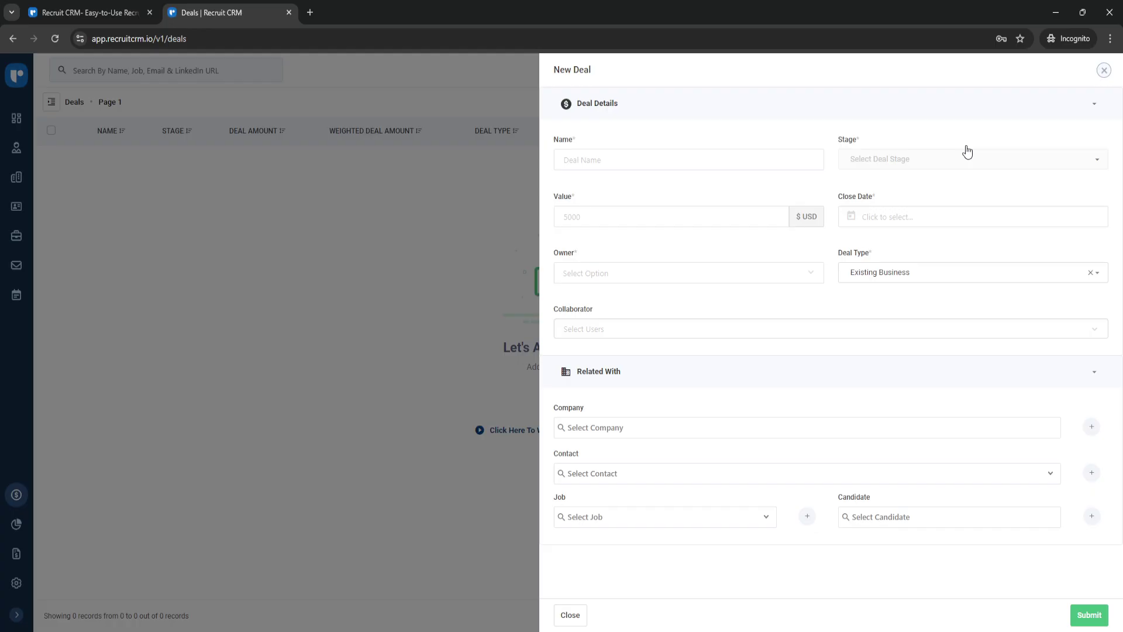
{"action": "left_click", "coordinate": [1104, 74]}
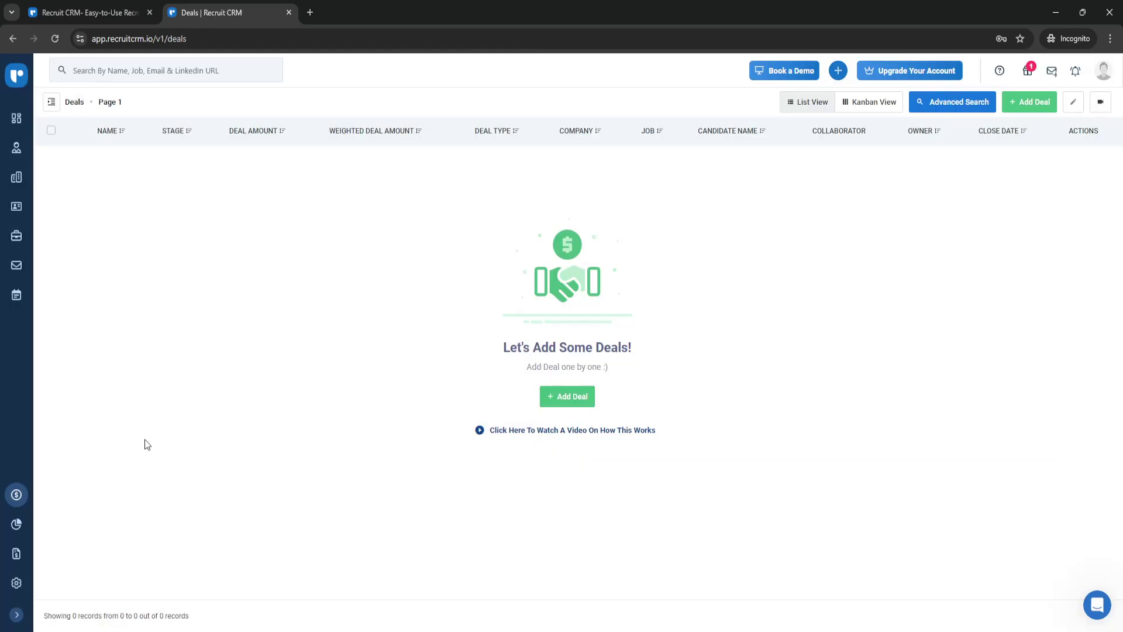
{"action": "left_click", "coordinate": [15, 524]}
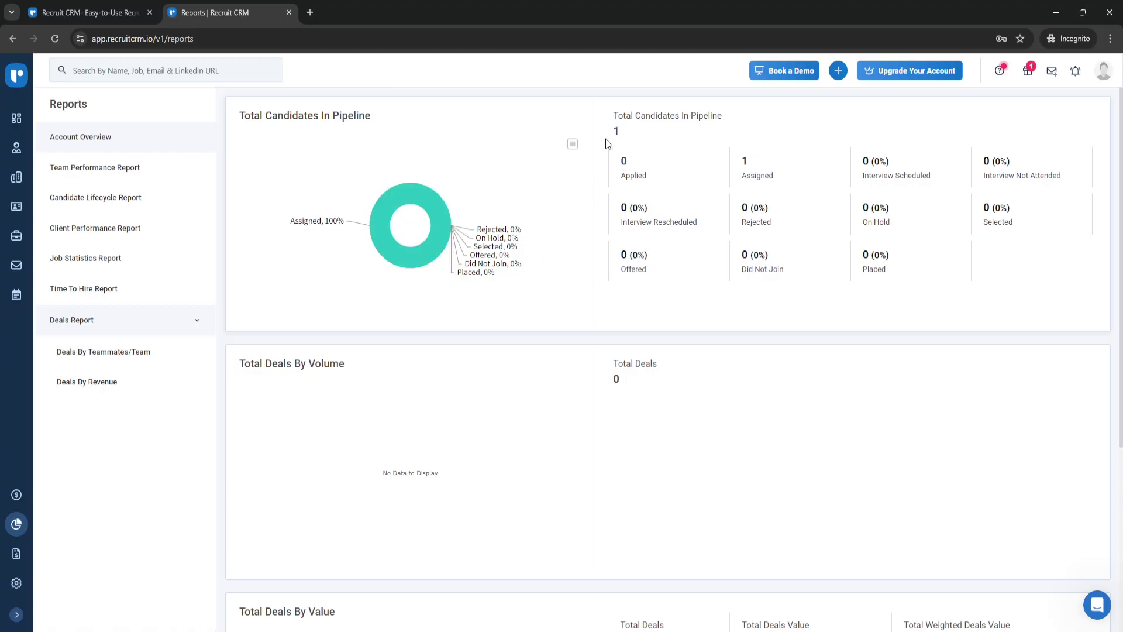
- View team, candidate lifecycle, client, job, time-to-hire and revenue reports, then open Placements & Billing
{"action": "left_click", "coordinate": [94, 167]}
{"action": "left_click", "coordinate": [80, 136]}
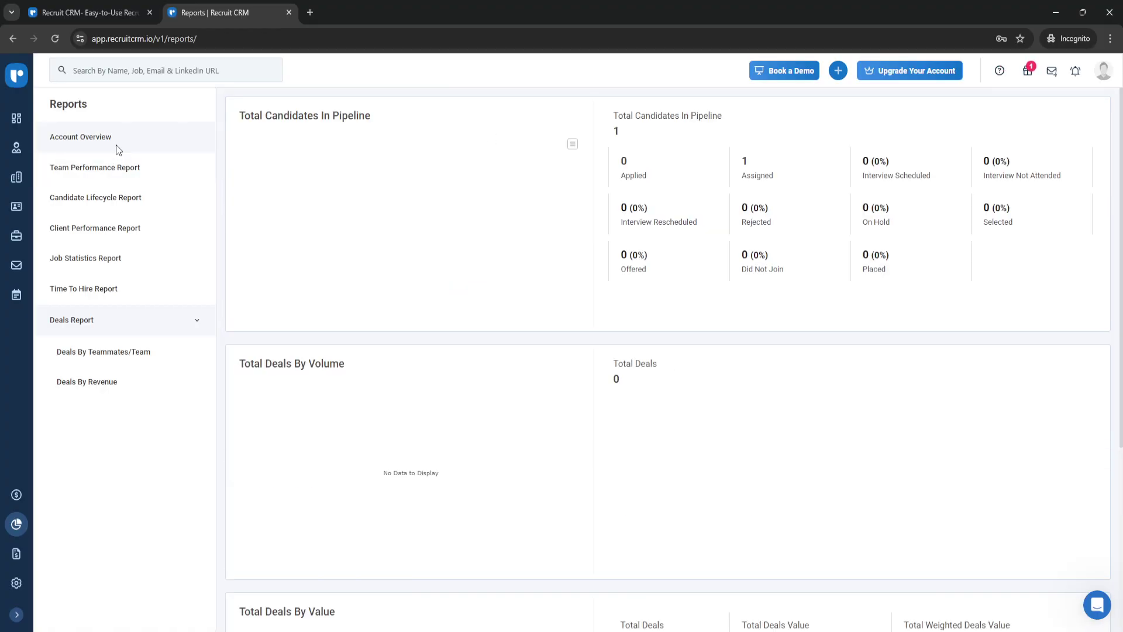
{"action": "left_click", "coordinate": [97, 170]}
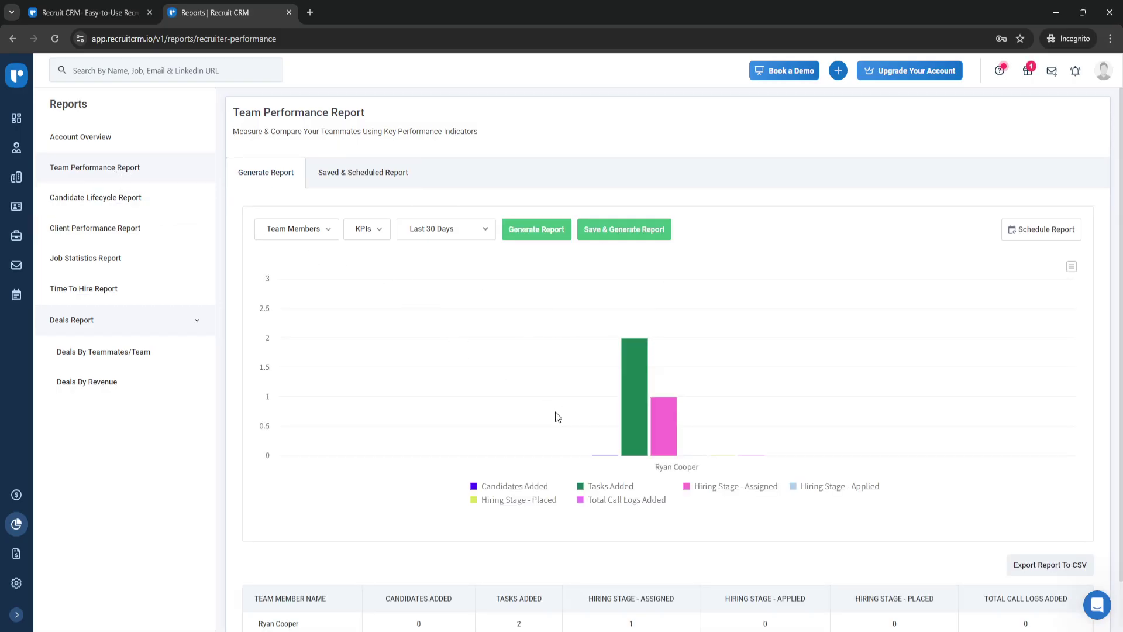
{"action": "left_click", "coordinate": [123, 202]}
{"action": "left_click", "coordinate": [128, 231]}
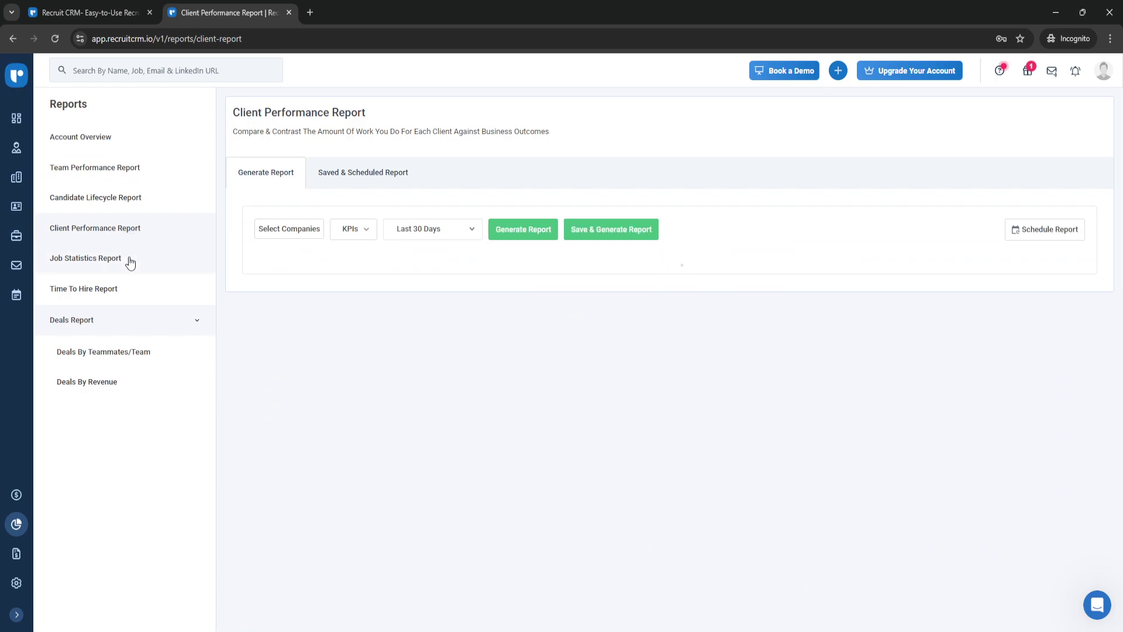
{"action": "left_click", "coordinate": [129, 259]}
{"action": "left_click", "coordinate": [114, 288]}
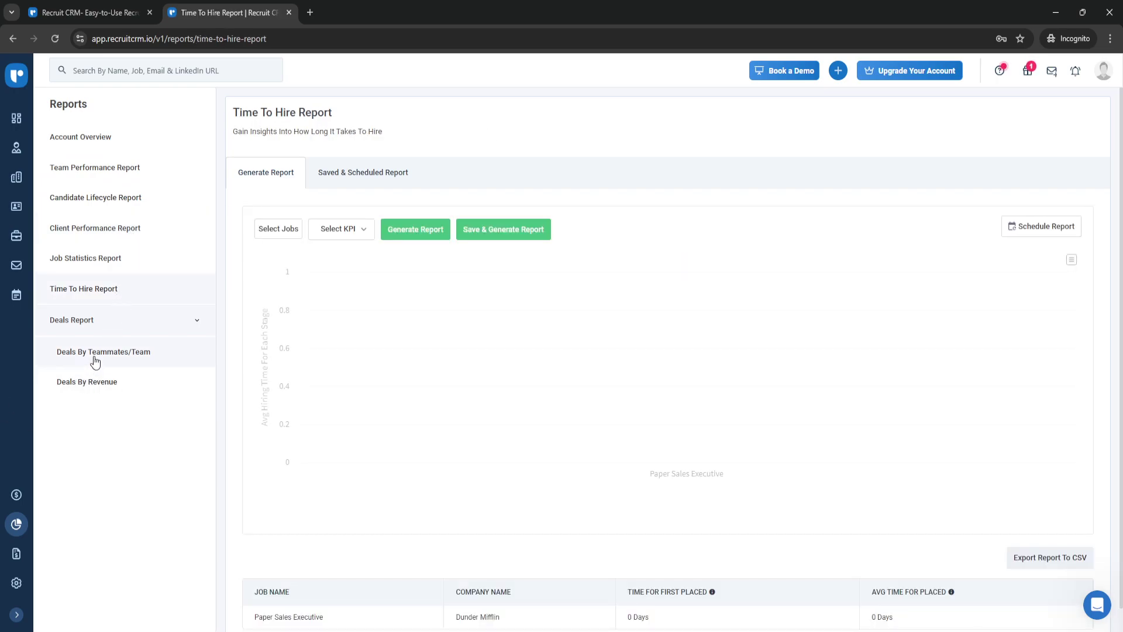
{"action": "left_click", "coordinate": [88, 381]}
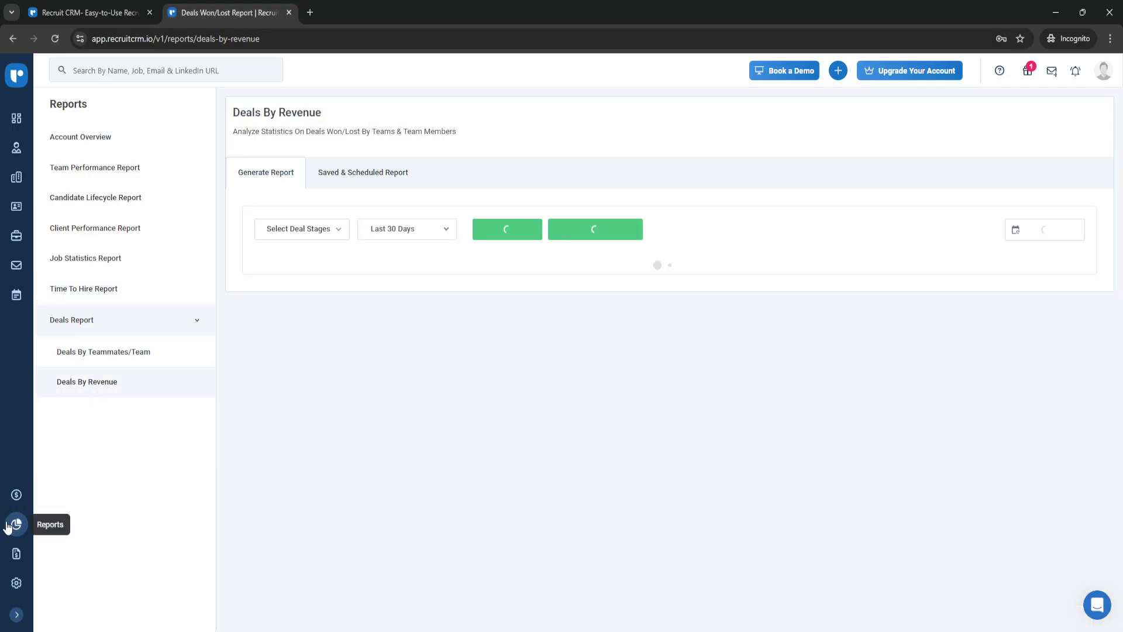
{"action": "left_click", "coordinate": [16, 554]}
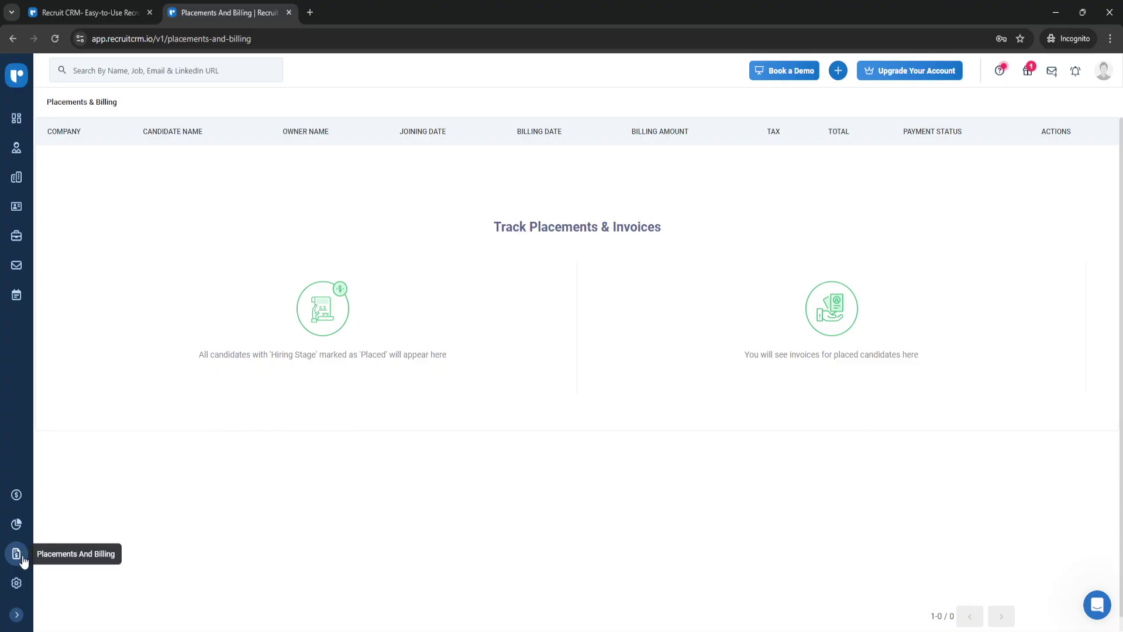
- Open Admin Settings from the bottom-left gear icon
{"action": "left_click", "coordinate": [16, 583]}
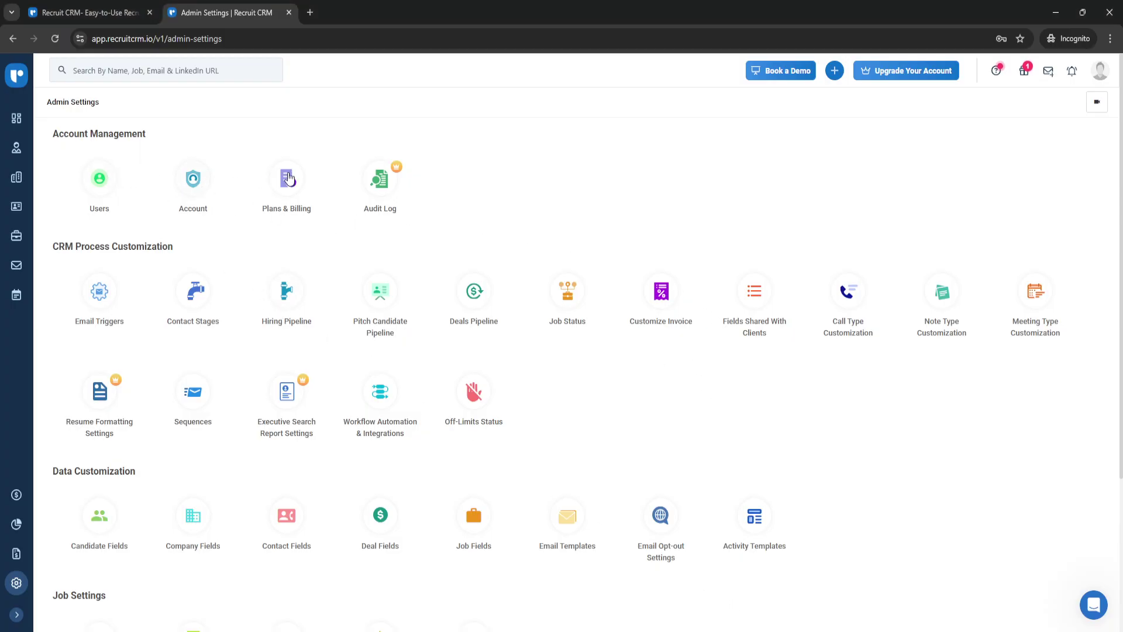
{"action": "left_click_drag", "start_coordinate": [53, 134], "coordinate": [166, 129]}
{"action": "left_click", "coordinate": [100, 230]}
{"action": "left_click_drag", "start_coordinate": [52, 249], "coordinate": [176, 246]}
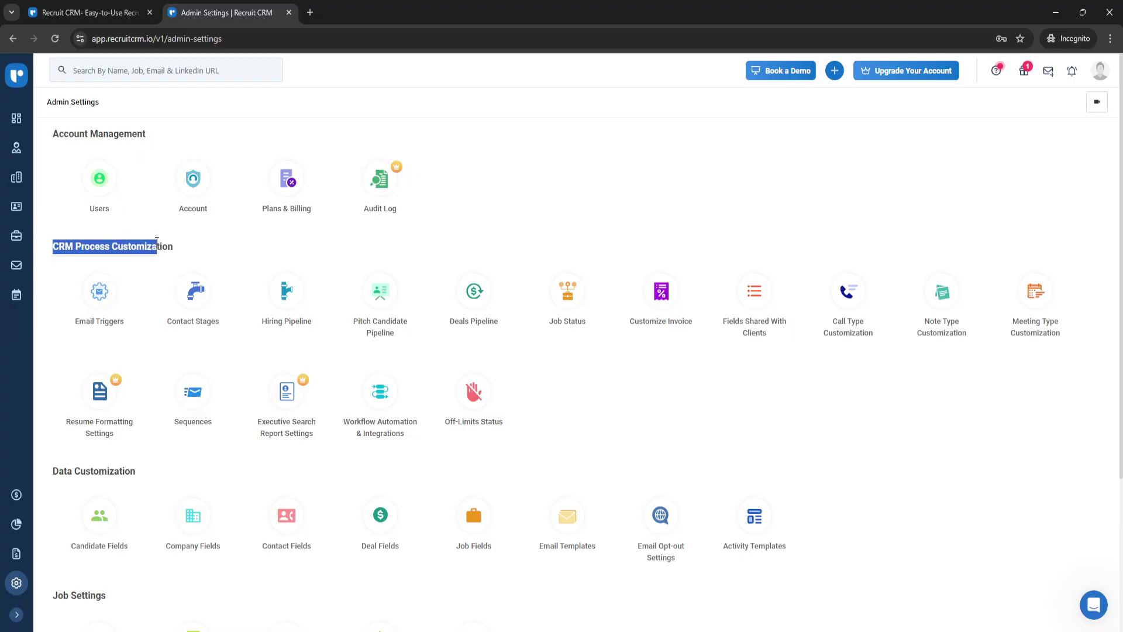
{"action": "left_click", "coordinate": [213, 236]}
{"action": "scroll", "coordinate": [213, 237], "scroll_direction": "down", "scroll_amount": 2}
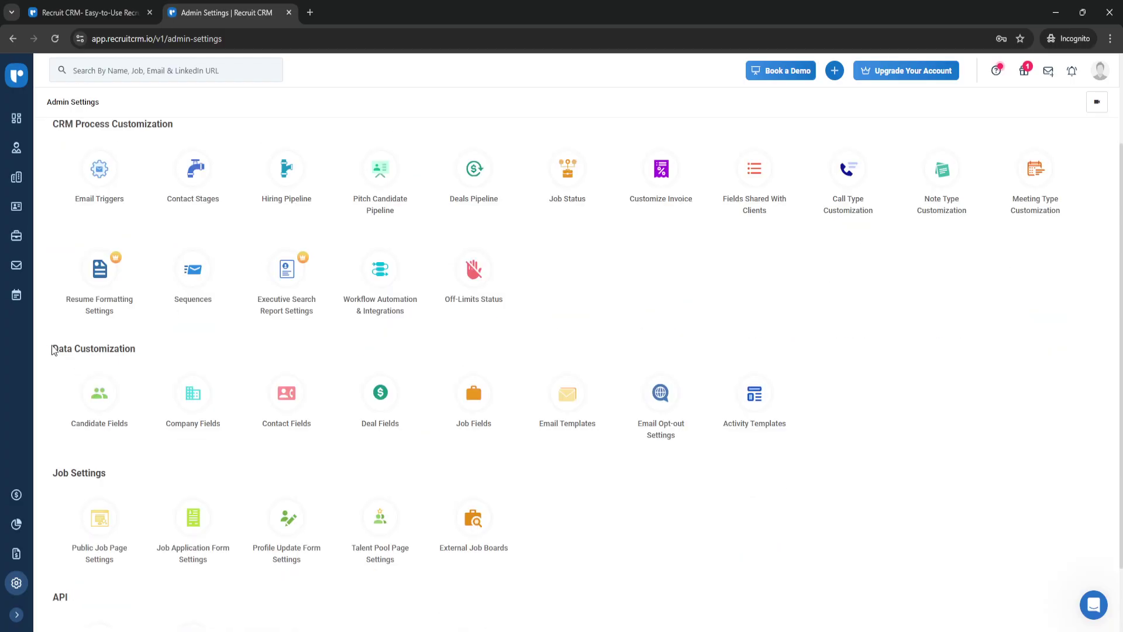
{"action": "left_click_drag", "start_coordinate": [52, 349], "coordinate": [137, 348]}
{"action": "scroll", "coordinate": [176, 348], "scroll_direction": "down", "scroll_amount": 2}
{"action": "left_click_drag", "start_coordinate": [49, 383], "coordinate": [107, 387]}
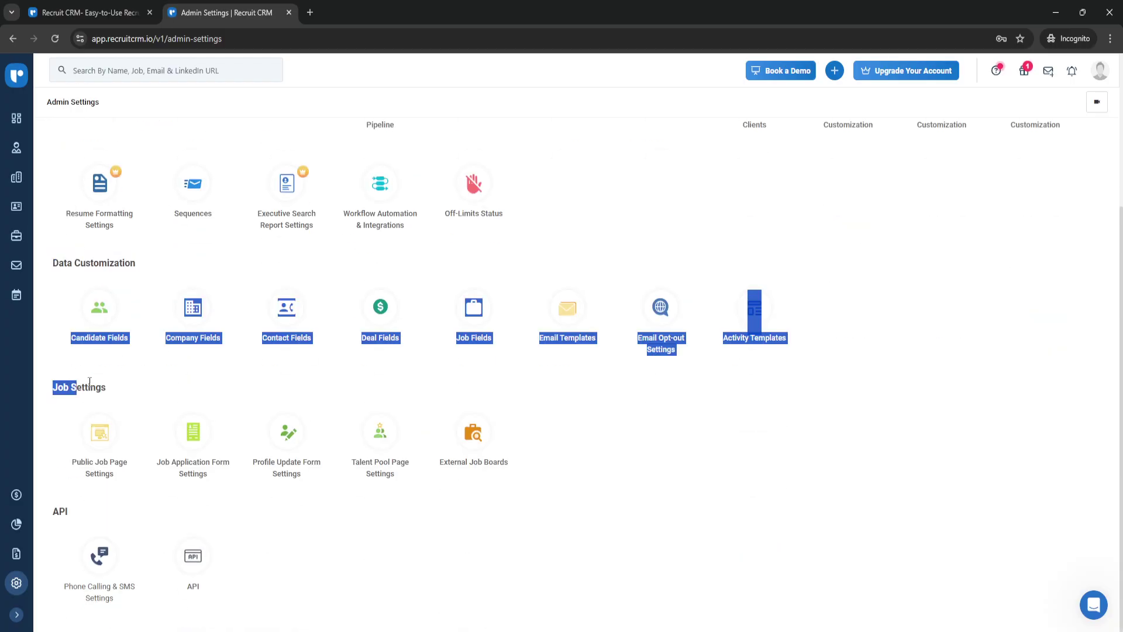
{"action": "left_click", "coordinate": [79, 441]}
{"action": "scroll", "coordinate": [535, 526], "scroll_direction": "up", "scroll_amount": 2}
{"action": "scroll", "coordinate": [534, 525], "scroll_direction": "up", "scroll_amount": 1}
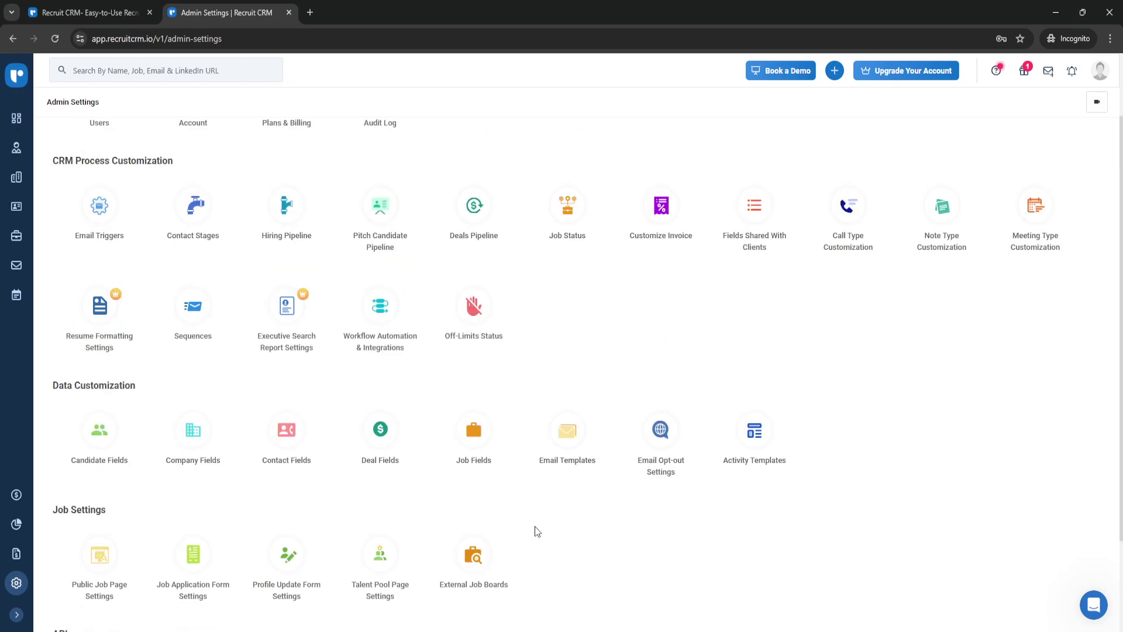
{"action": "scroll", "coordinate": [535, 526], "scroll_direction": "up", "scroll_amount": 1}
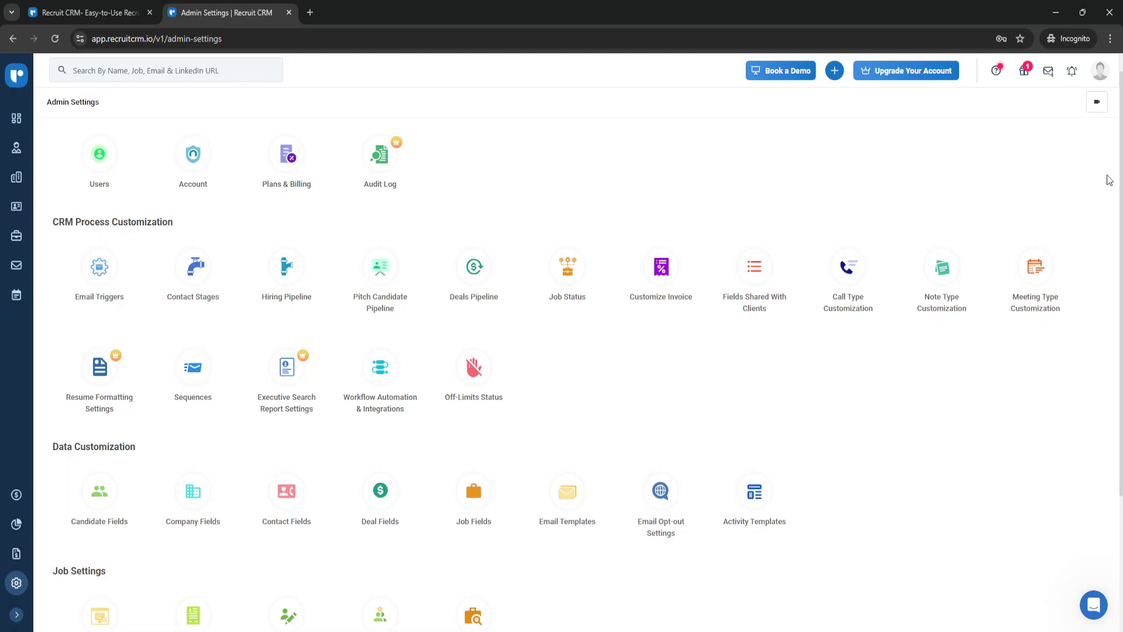
{"action": "scroll", "coordinate": [1120, 175], "scroll_direction": "down", "scroll_amount": 1}
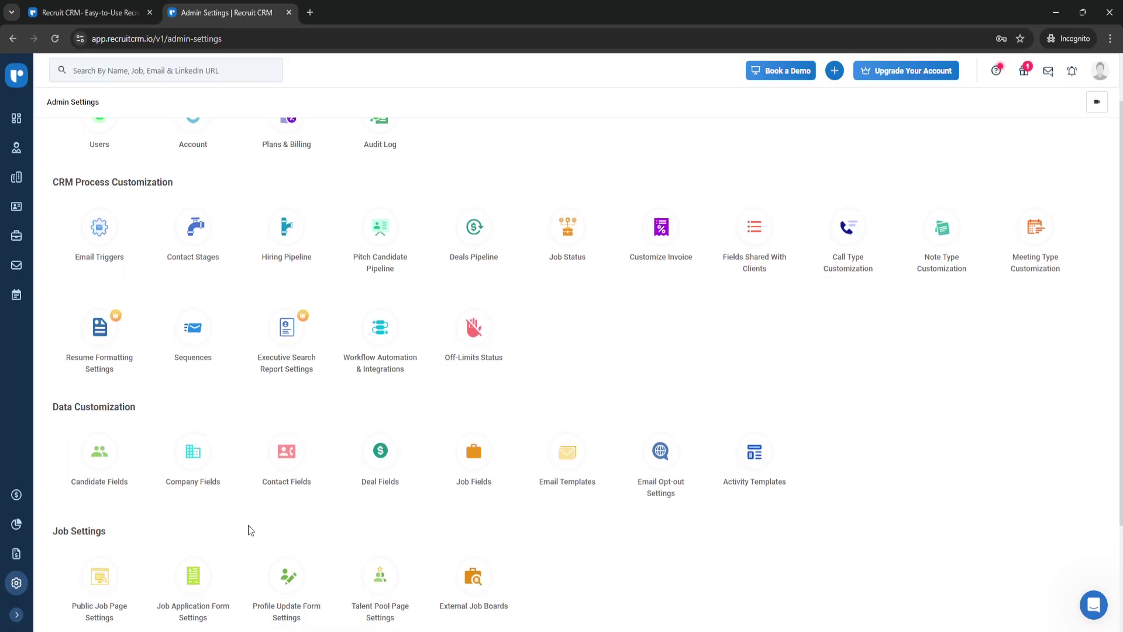
{"action": "left_click", "coordinate": [17, 615]}
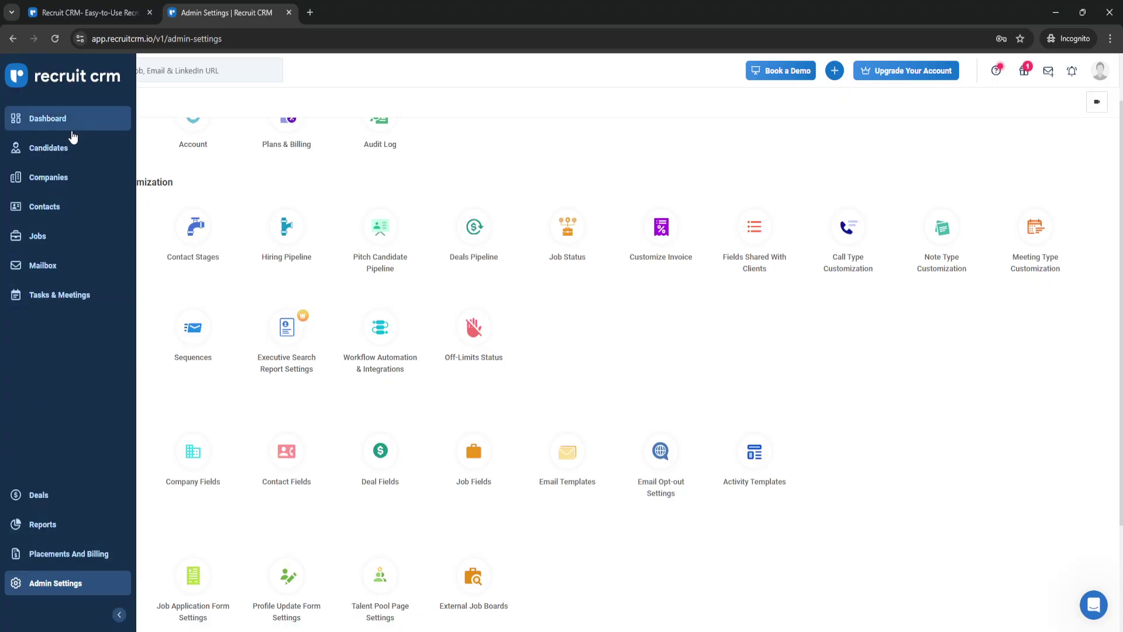
{"action": "left_click", "coordinate": [120, 615]}
{"action": "scroll", "coordinate": [764, 263], "scroll_direction": "up", "scroll_amount": 2}
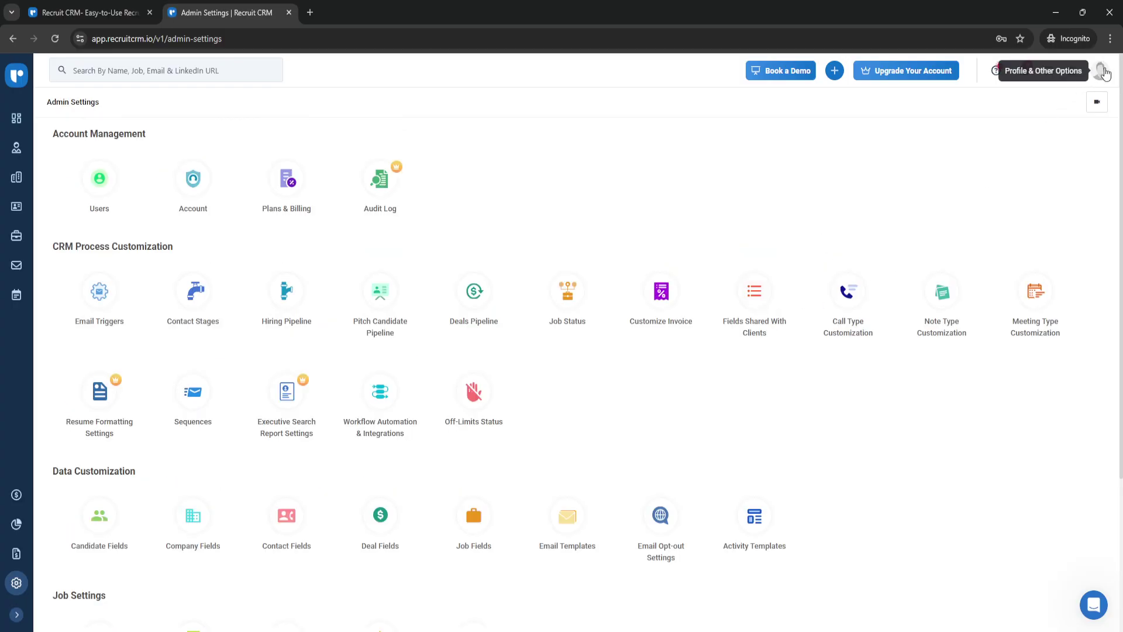
{"action": "left_click", "coordinate": [1103, 72]}
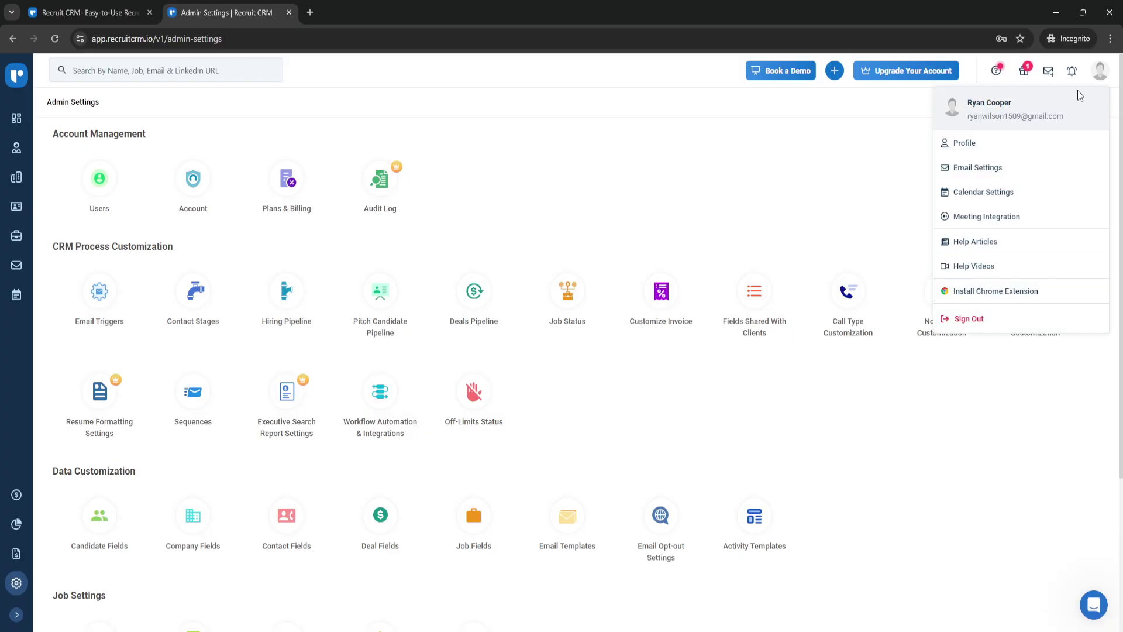
{"action": "left_click", "coordinate": [791, 193]}
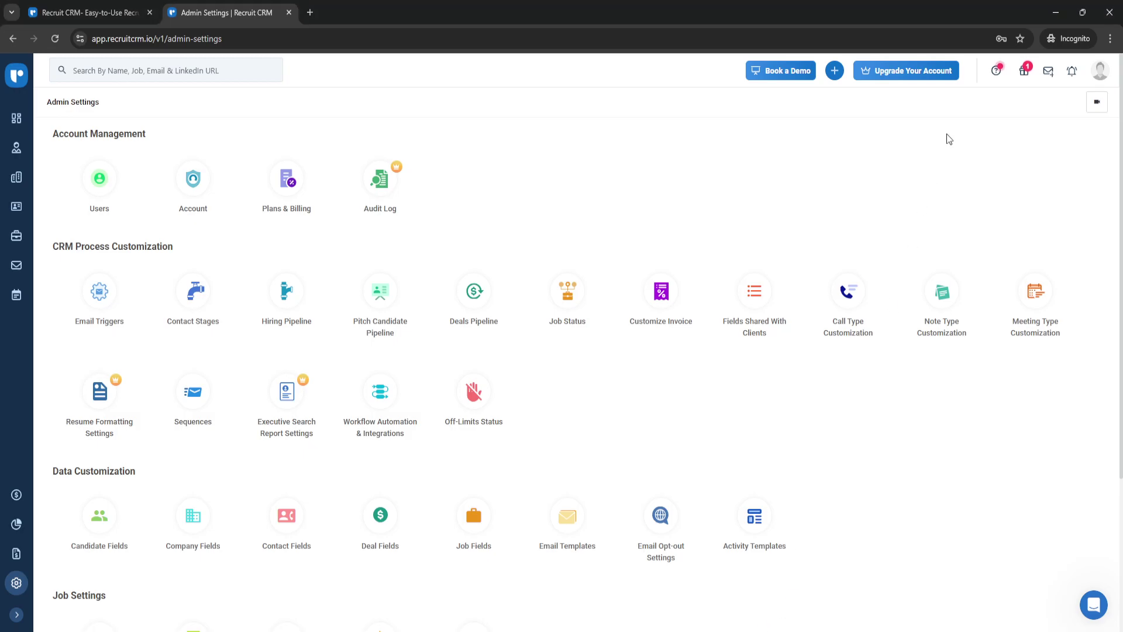
{"action": "left_click", "coordinate": [1024, 70]}
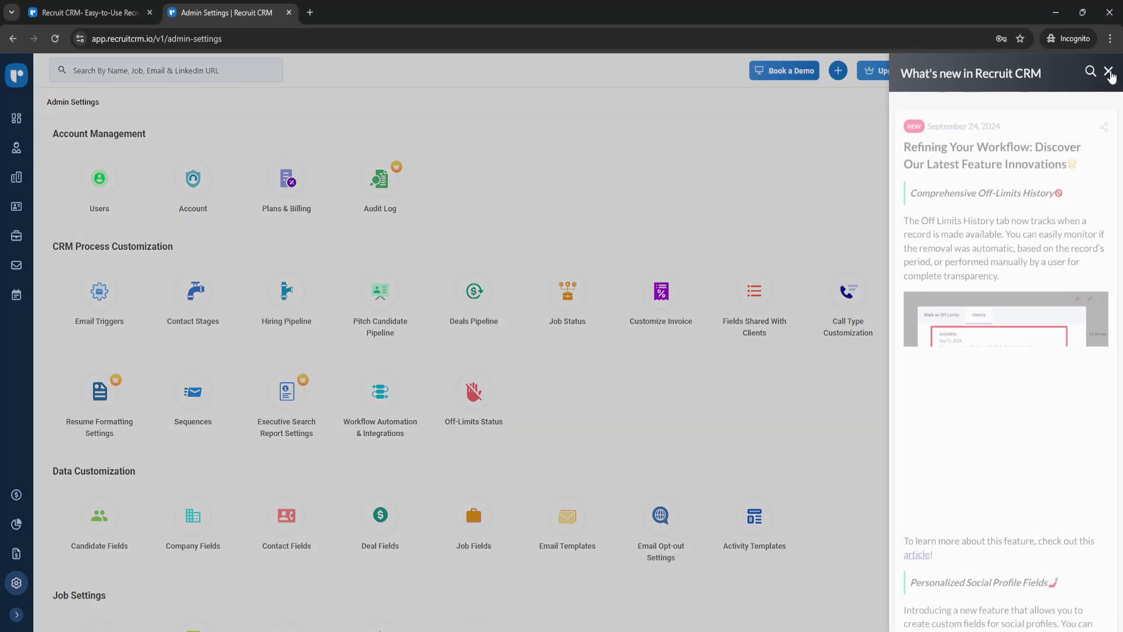
{"action": "left_click", "coordinate": [1109, 71]}
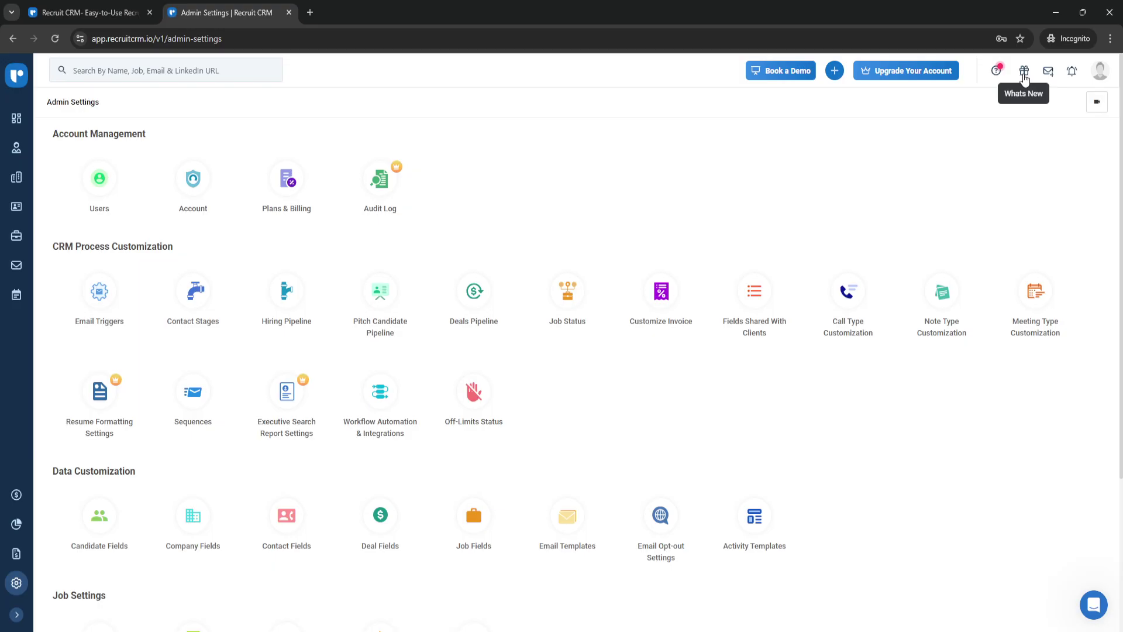
{"action": "left_click", "coordinate": [1024, 70]}
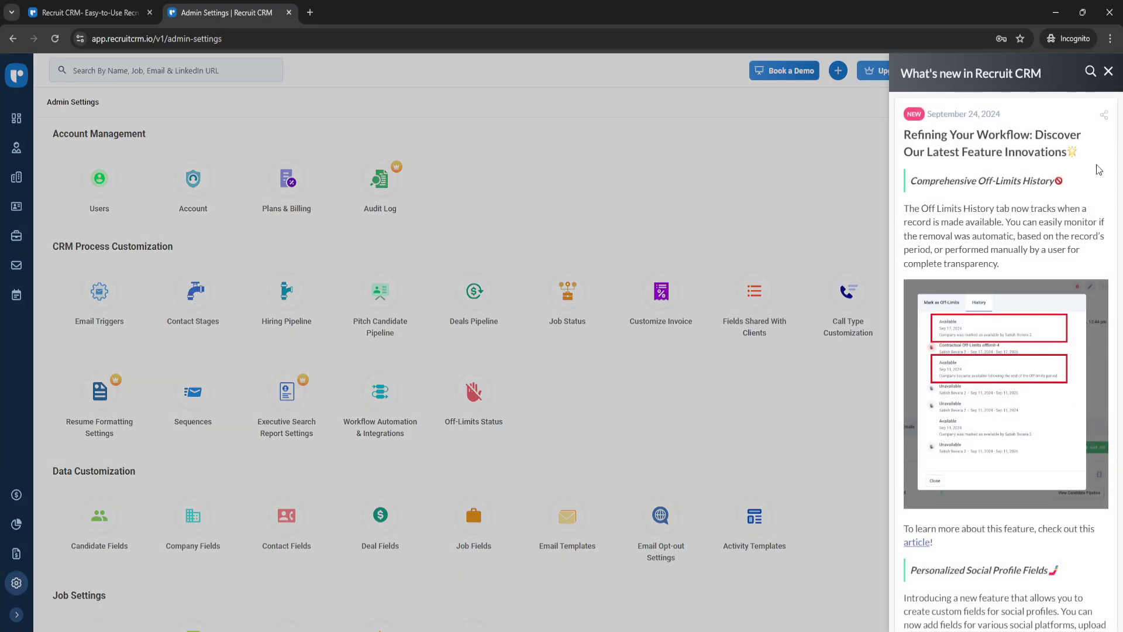
{"action": "left_click", "coordinate": [1109, 71]}
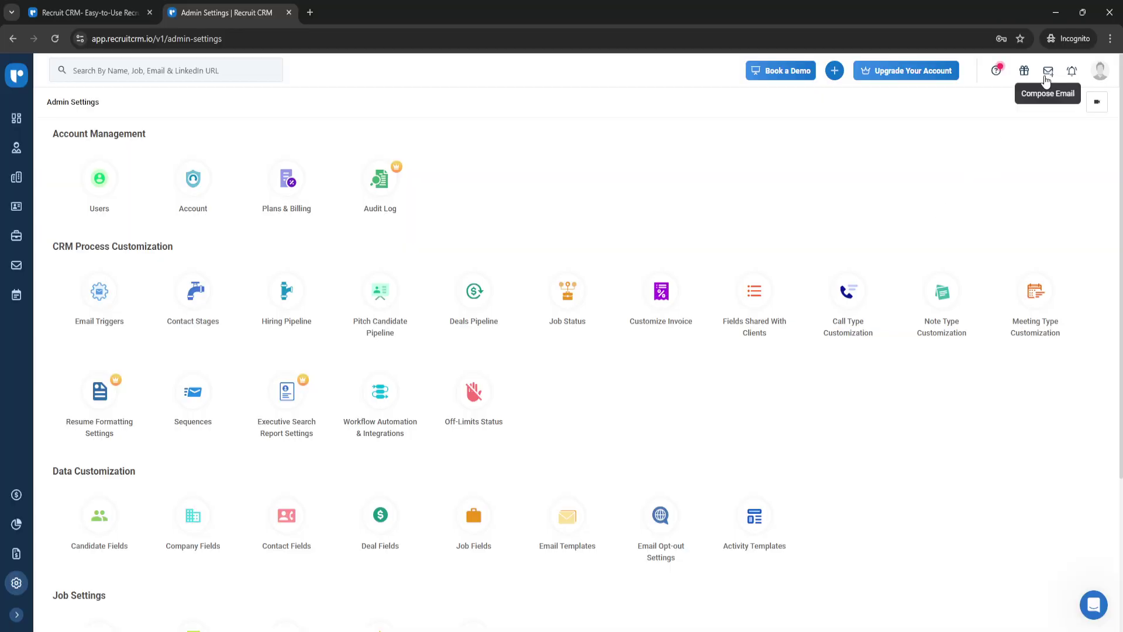
{"action": "left_click", "coordinate": [1073, 71]}
{"action": "left_click", "coordinate": [1052, 74]}
{"action": "left_click", "coordinate": [1051, 75]}
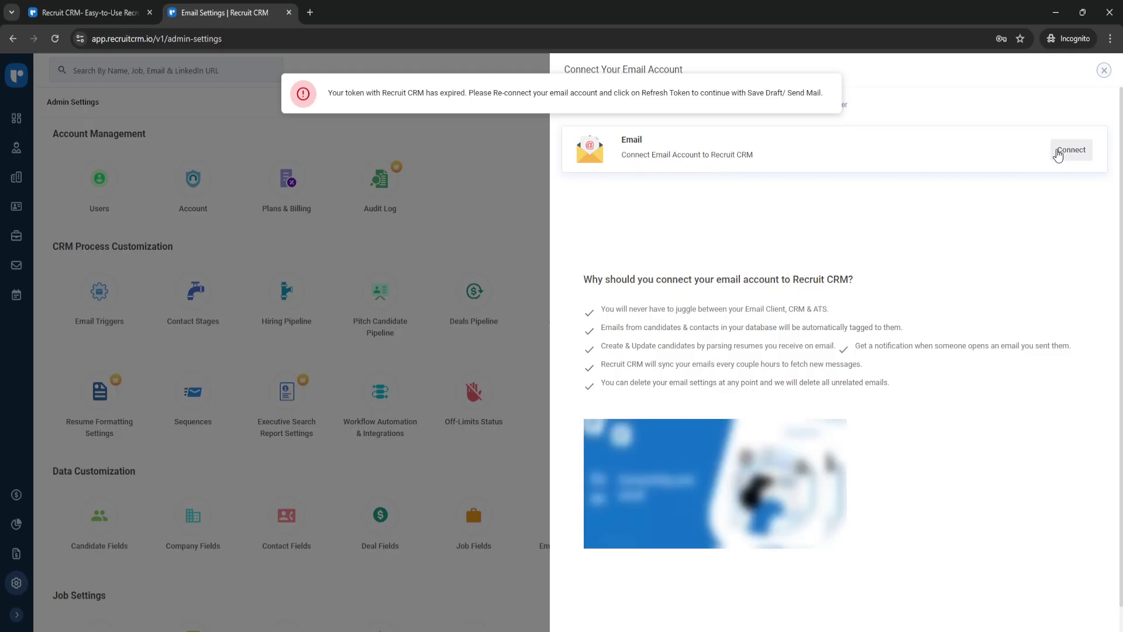
{"action": "left_click", "coordinate": [1104, 71]}
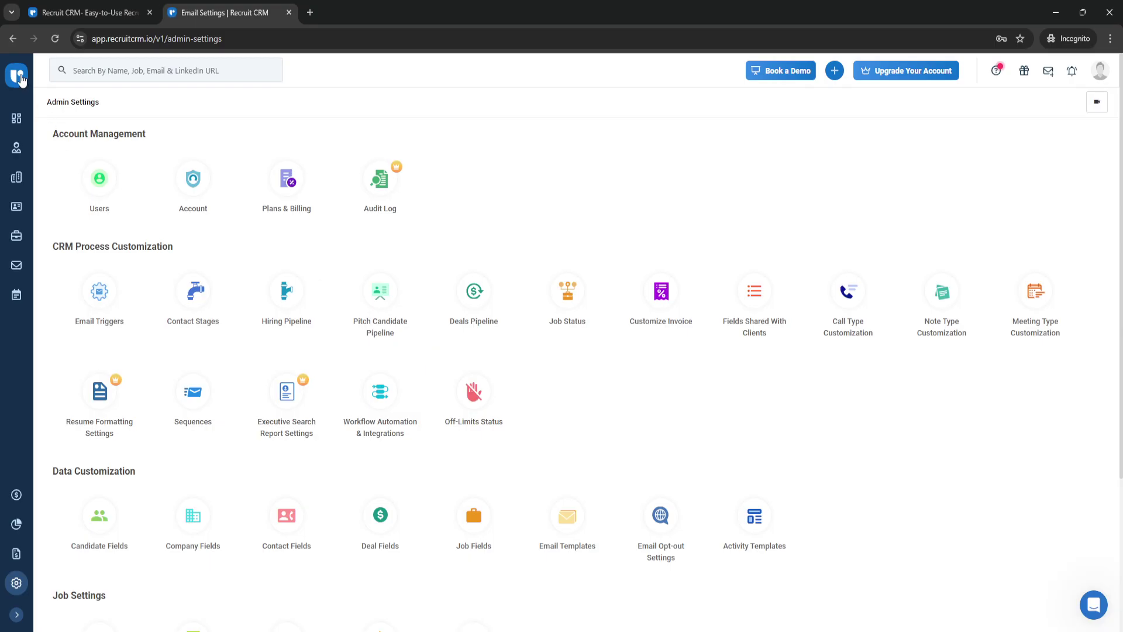
- Go back to the Recruit CRM dashboard from the sidebar logo
{"action": "left_click", "coordinate": [17, 75]}
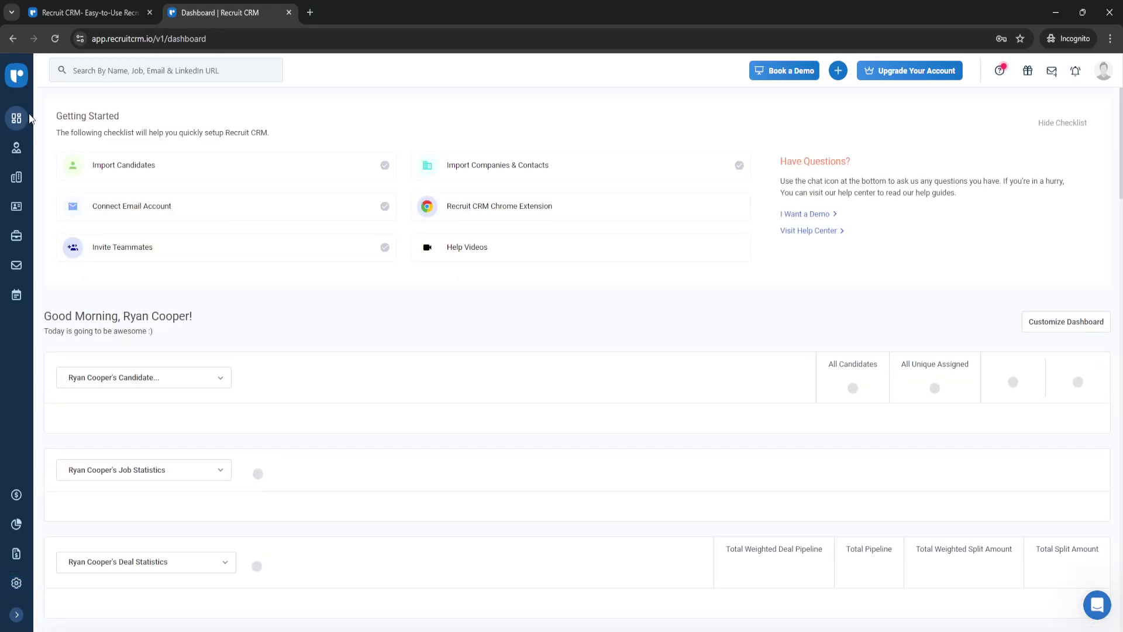